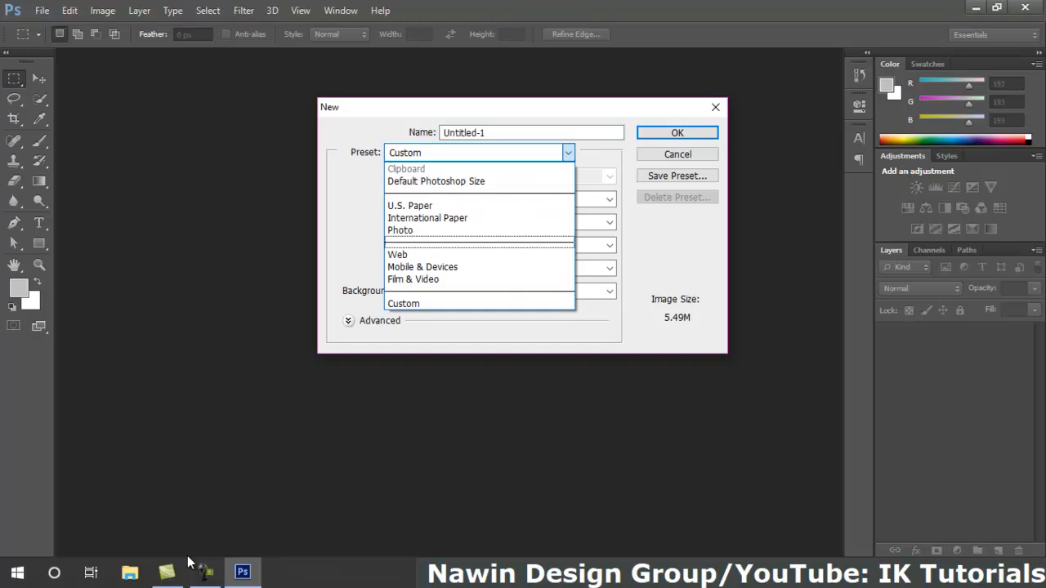
Step: Choose the Web preset at 1600 x 1200 pixels for the new document
key("Return")
key("Tab")
key("alt+Down")
key("Down")
key("Down")
key("Down")
key("Down")
key("Return")
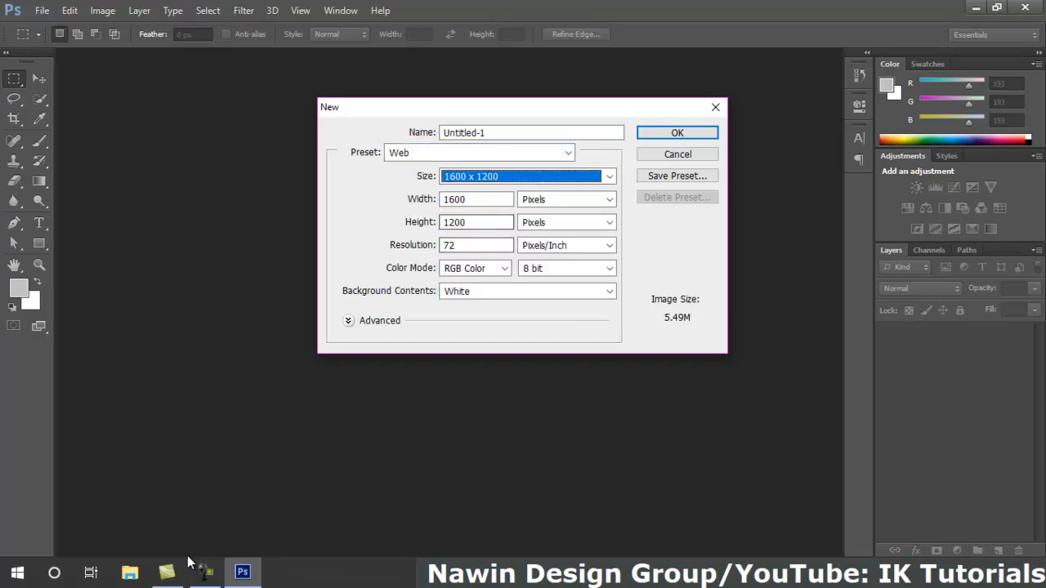
Step: Set the resolution to 500 pixels/inch and create the document
key("Tab")
key("Tab")
key("Tab")
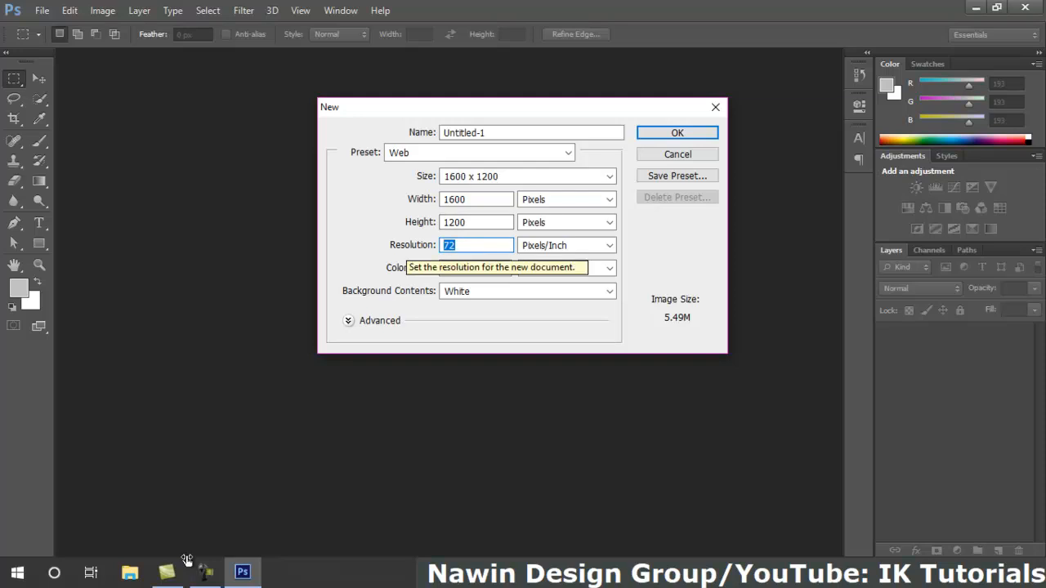
type("500")
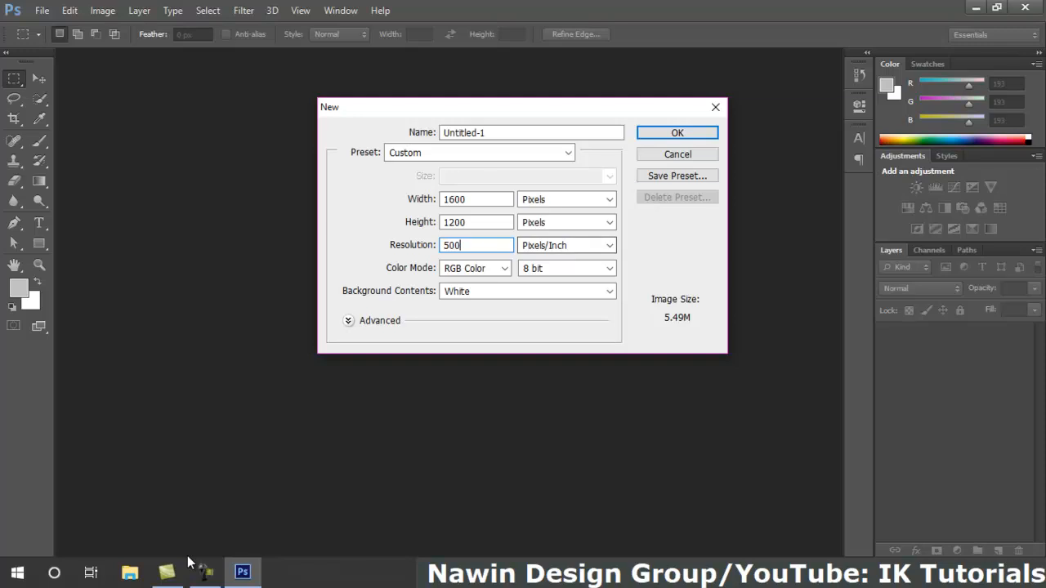
key("Return")
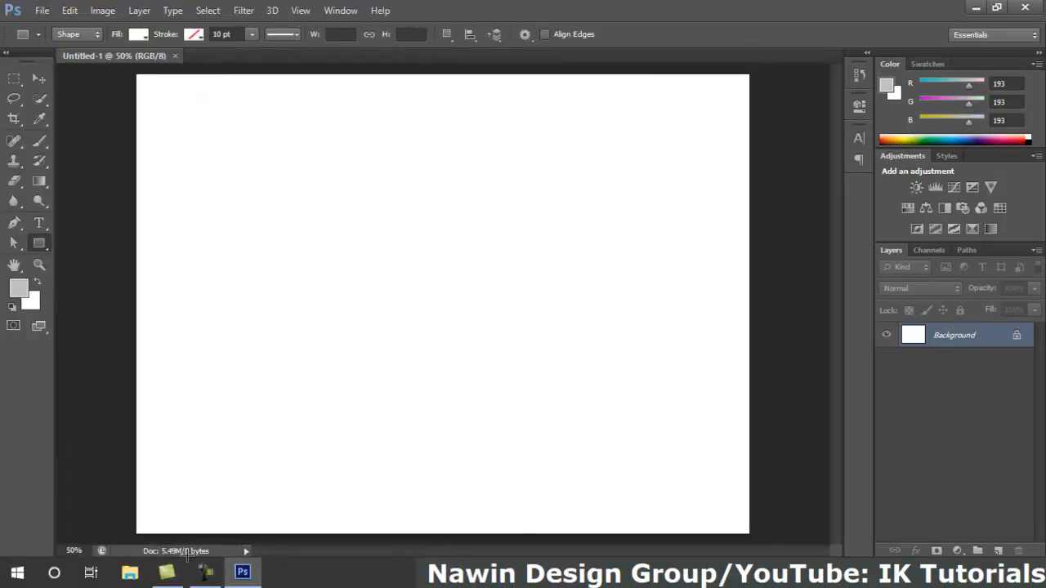
Step: Draw a rectangle shape about 1582 x 416 px across the middle of the canvas and add an empty layer above it
left_click_drag(139, 239, 743, 399)
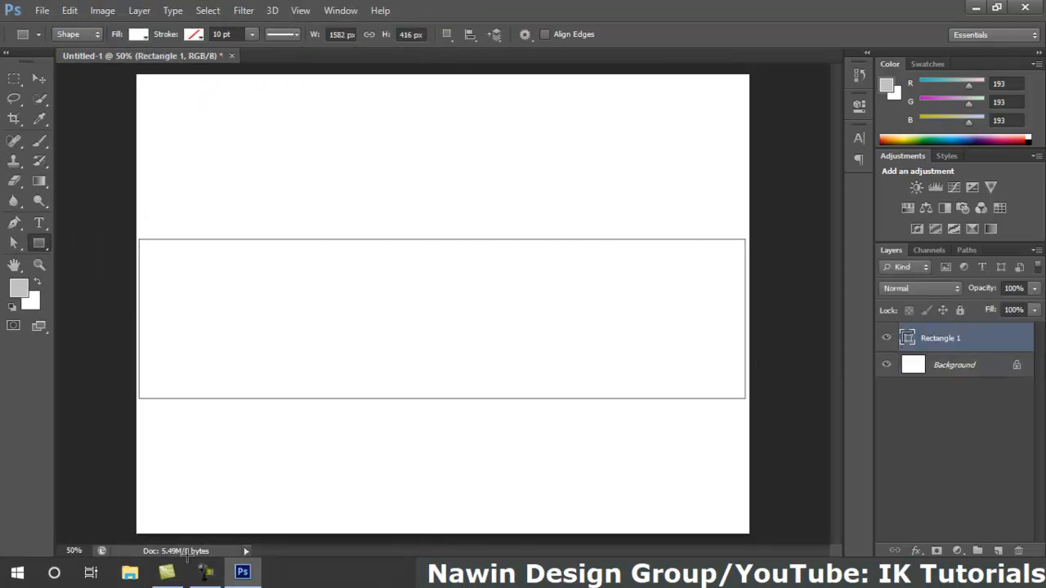
key("v")
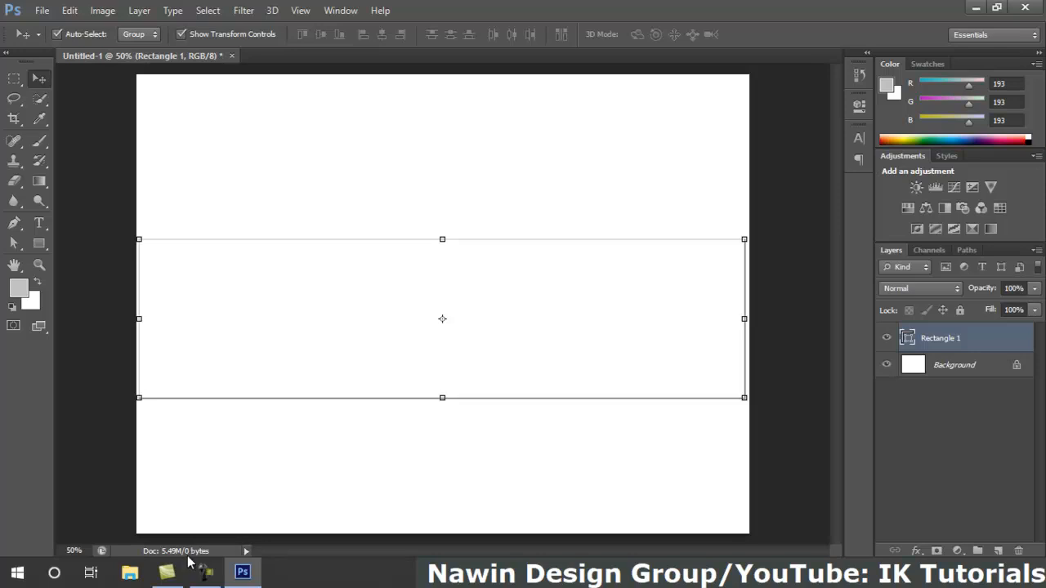
key("ctrl+shift+alt+n")
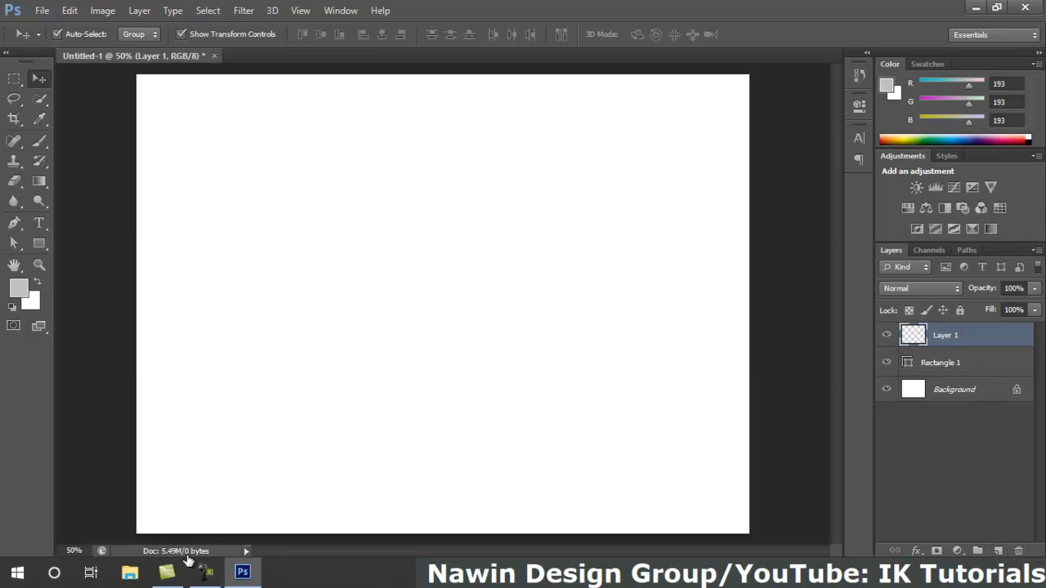
Step: Add a drop shadow to the Rectangle 1 layer with angle 90°, distance 28 px, spread 14% and size 54 px
key("alt+bracketleft")
right_click(946, 362)
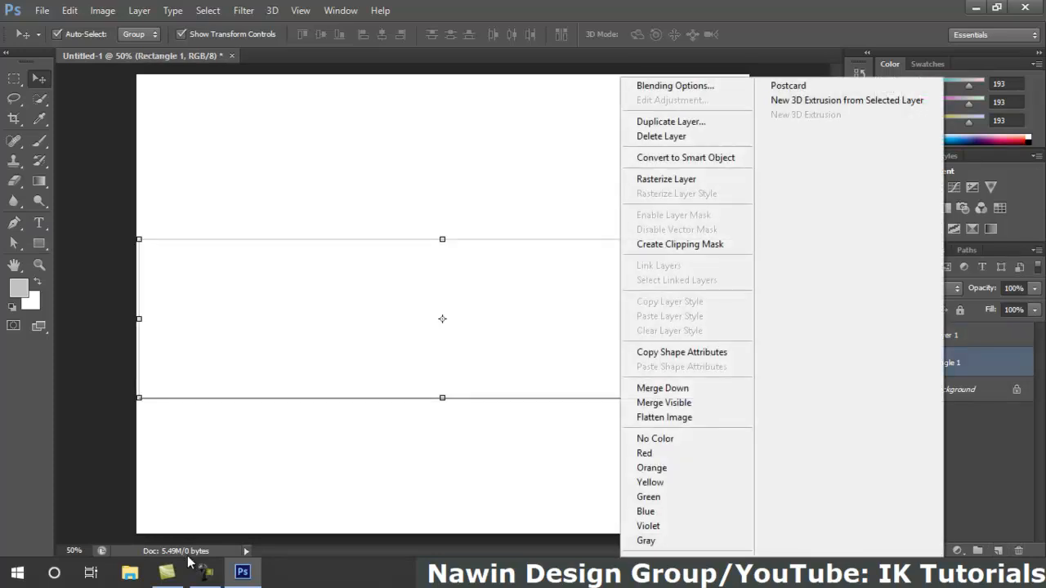
left_click(675, 86)
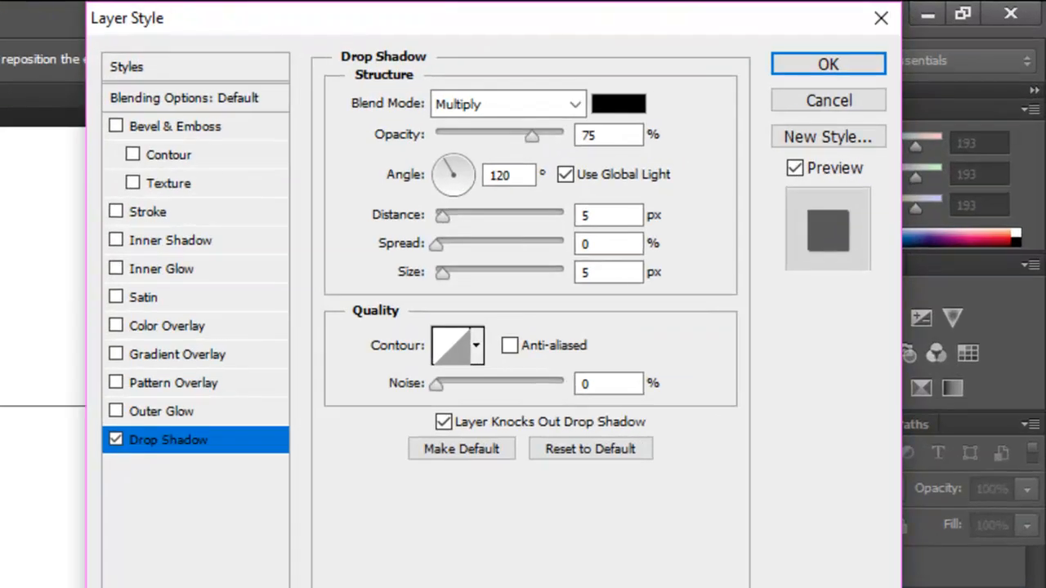
left_click_drag(690, 92, 694, 90)
left_click_drag(452, 157, 453, 156)
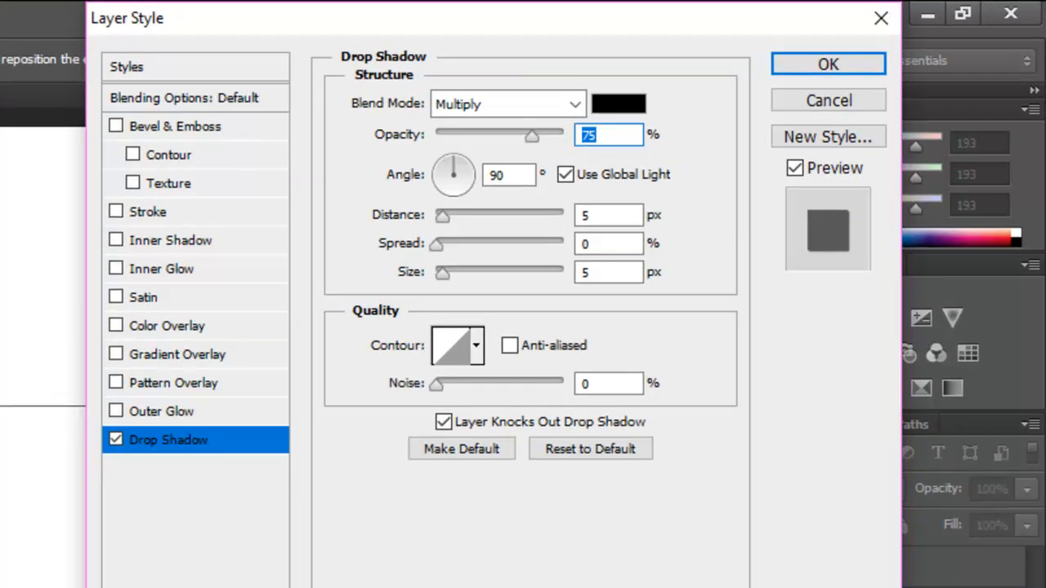
key("Tab")
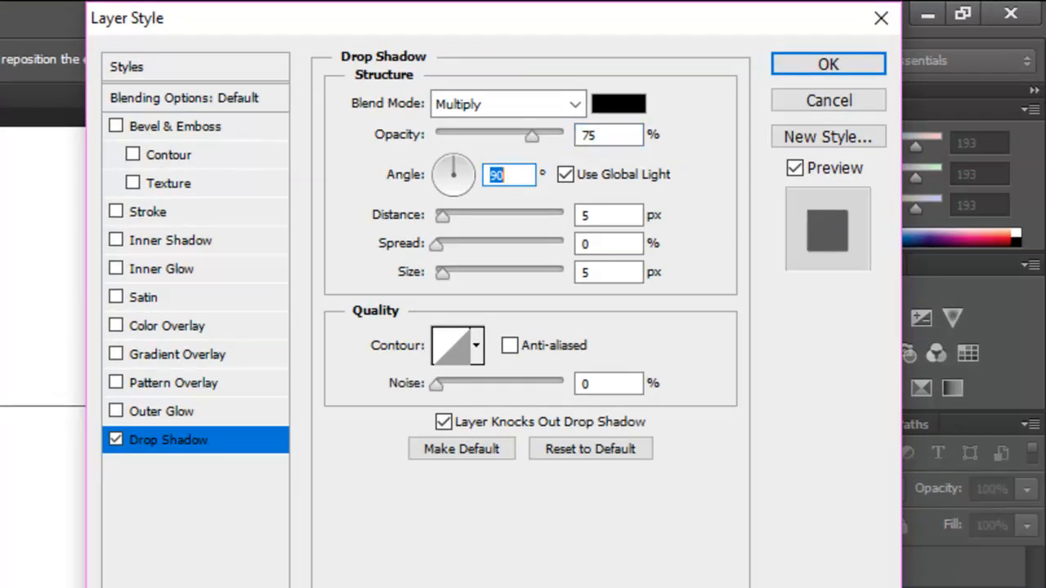
left_click_drag(442, 273, 472, 217)
Step: Try Linear Light as the drop shadow's blend mode, and settle on Normal
left_click(575, 104)
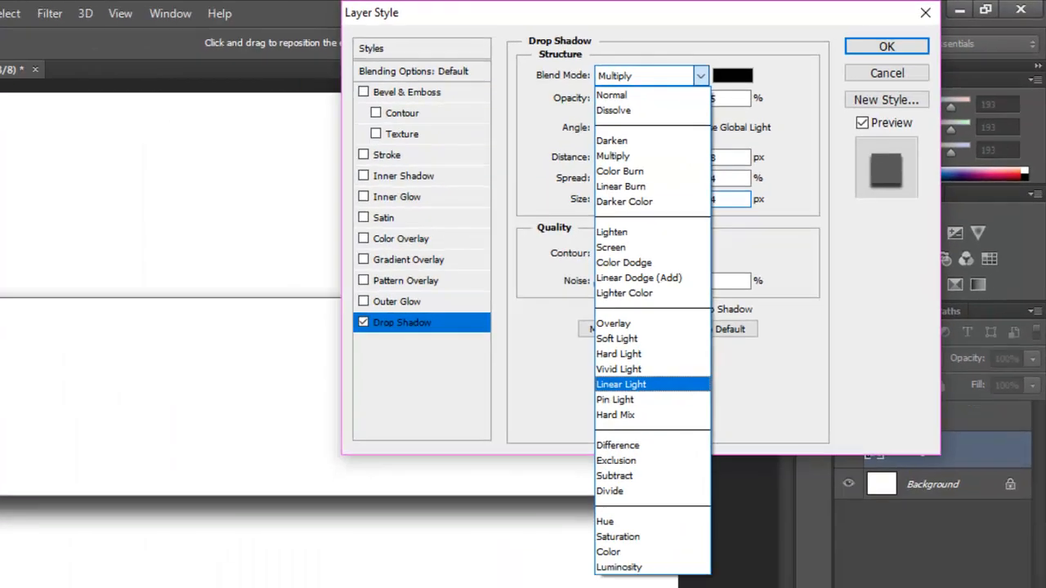
left_click(467, 524)
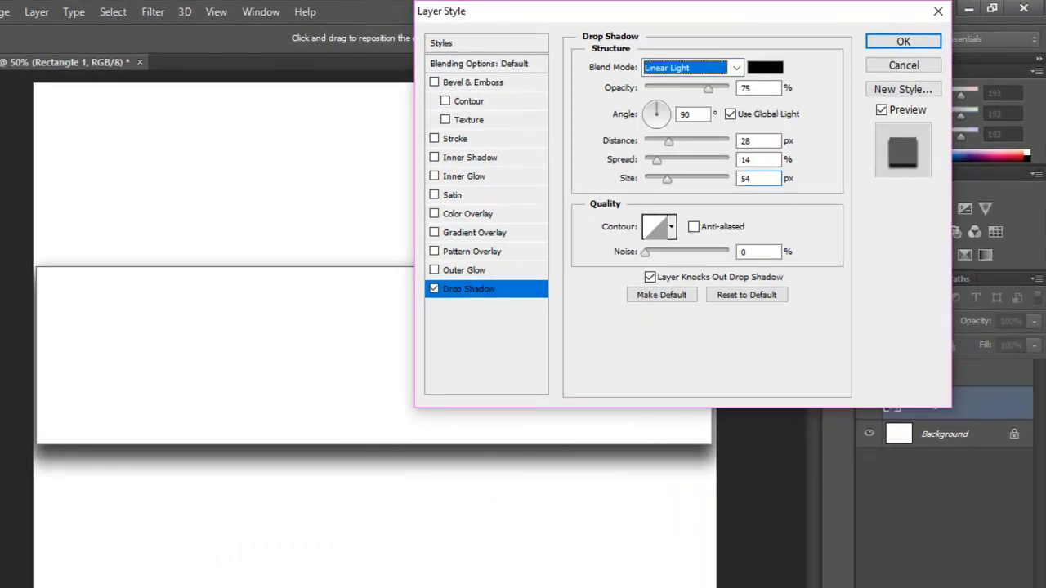
left_click(691, 67)
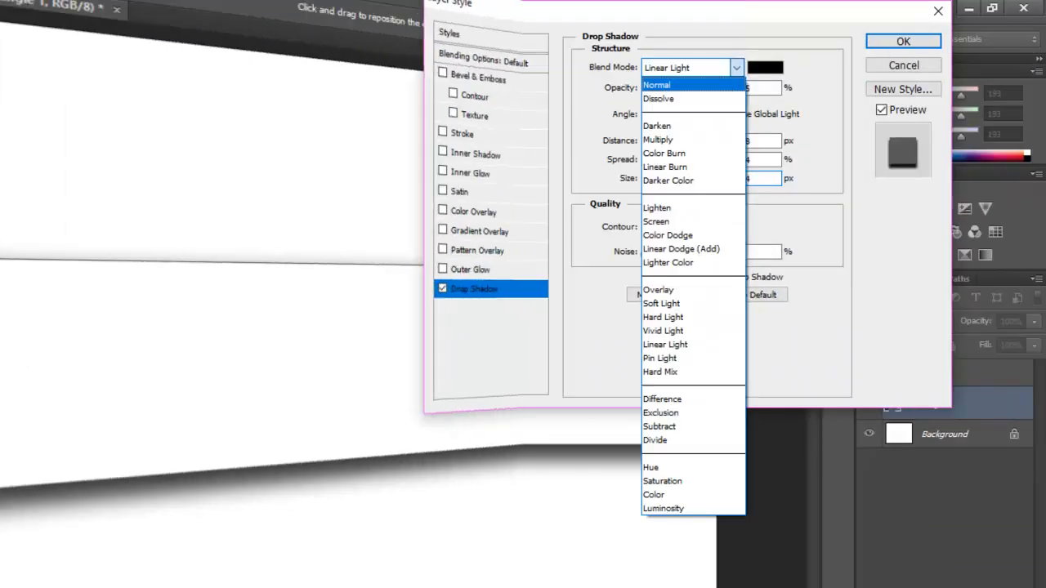
left_click(610, 61)
Step: Change the drop shadow's colour to dark grey and apply the layer style
left_click(765, 67)
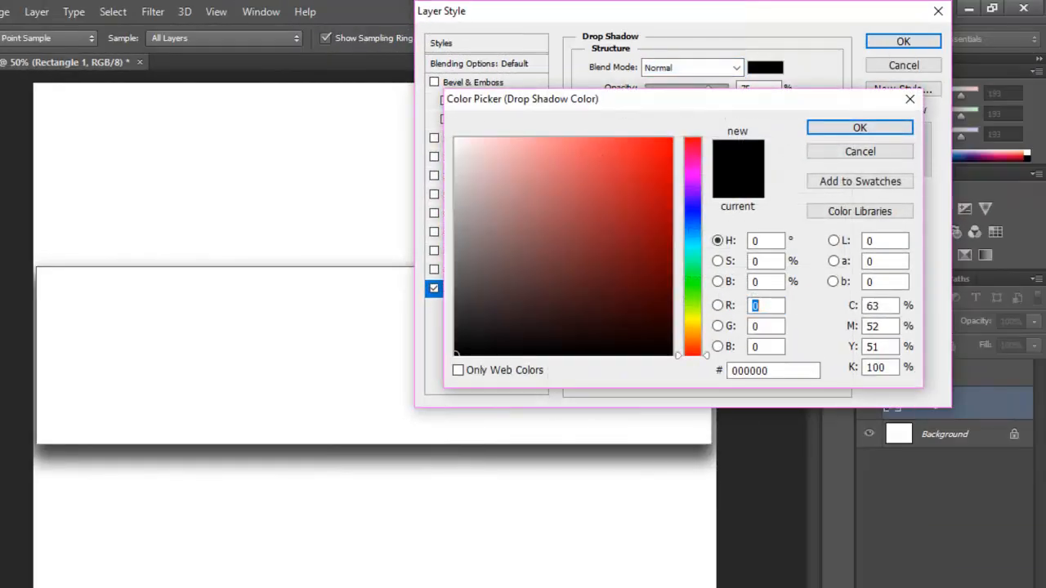
left_click_drag(455, 353, 455, 285)
left_click(860, 128)
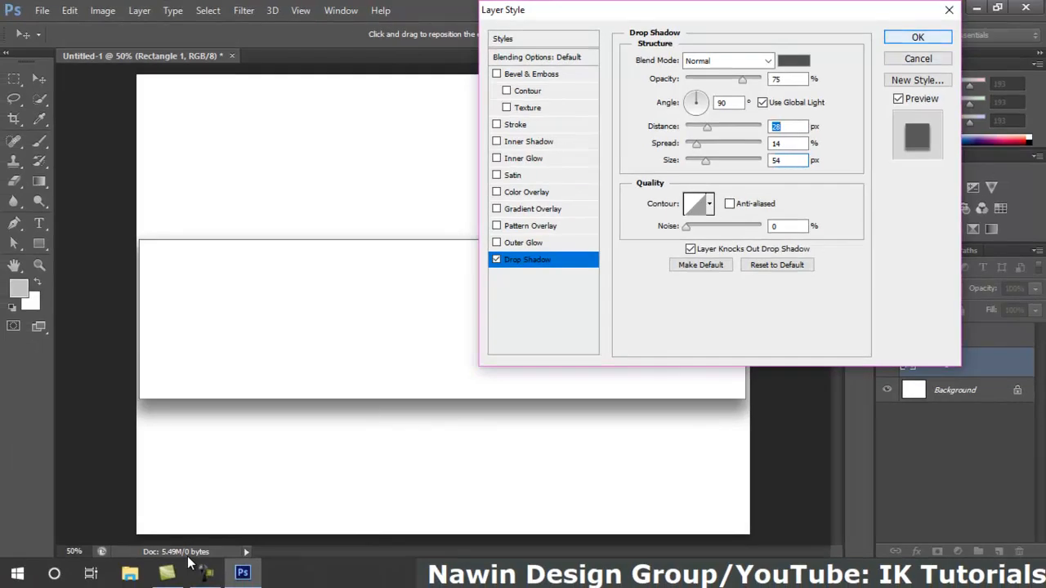
key("Return")
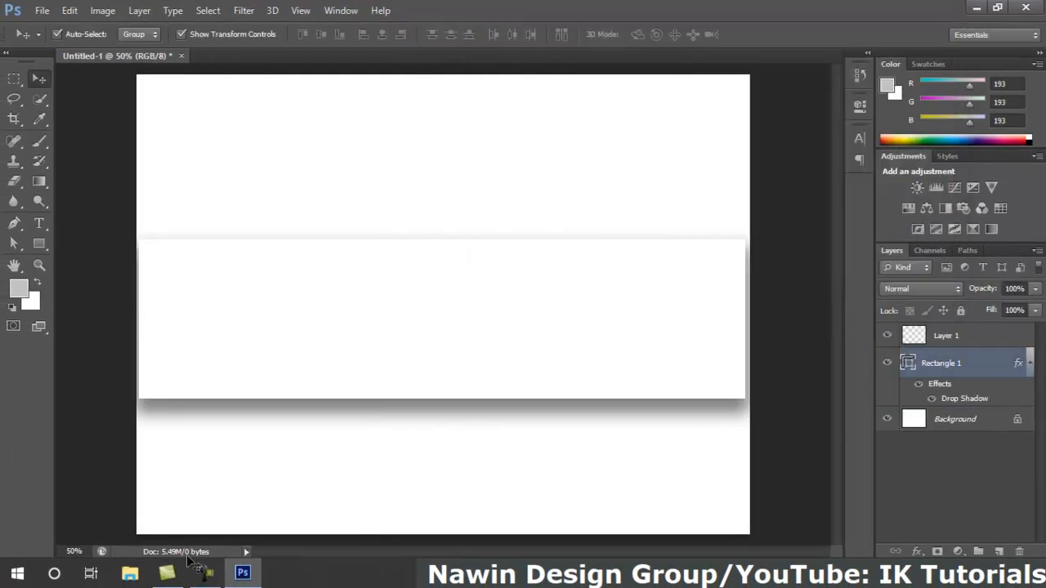
Step: Nudge the rectangle slightly to the right to centre it on the canvas
key("Right")
key("Right")
key("Right")
key("Right")
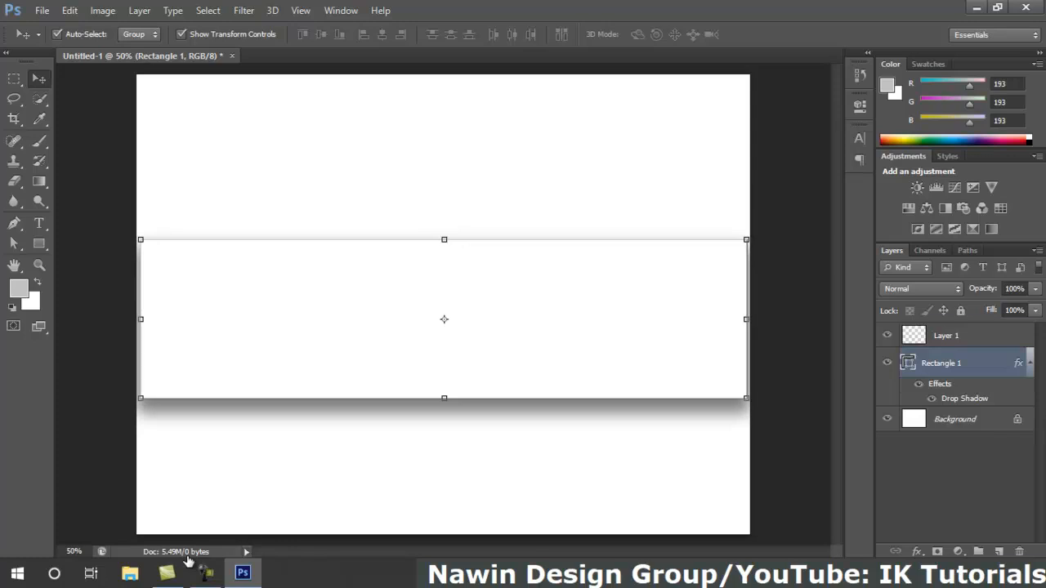
Step: Convert the Rectangle 1 layer to a smart object and deselect it
key("shift+F10")
key("Down")
key("Down")
key("Down")
key("Down")
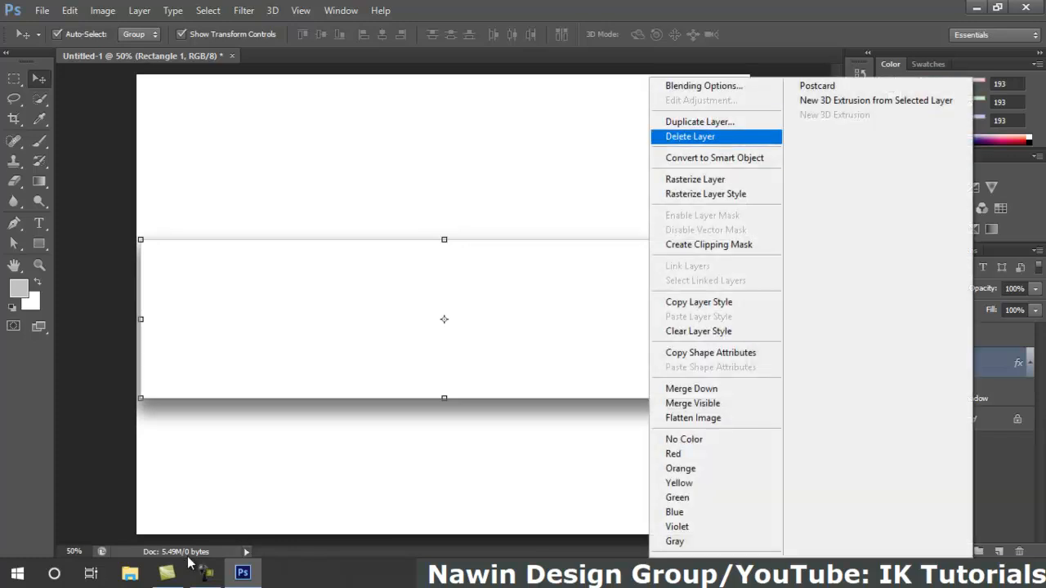
key("Return")
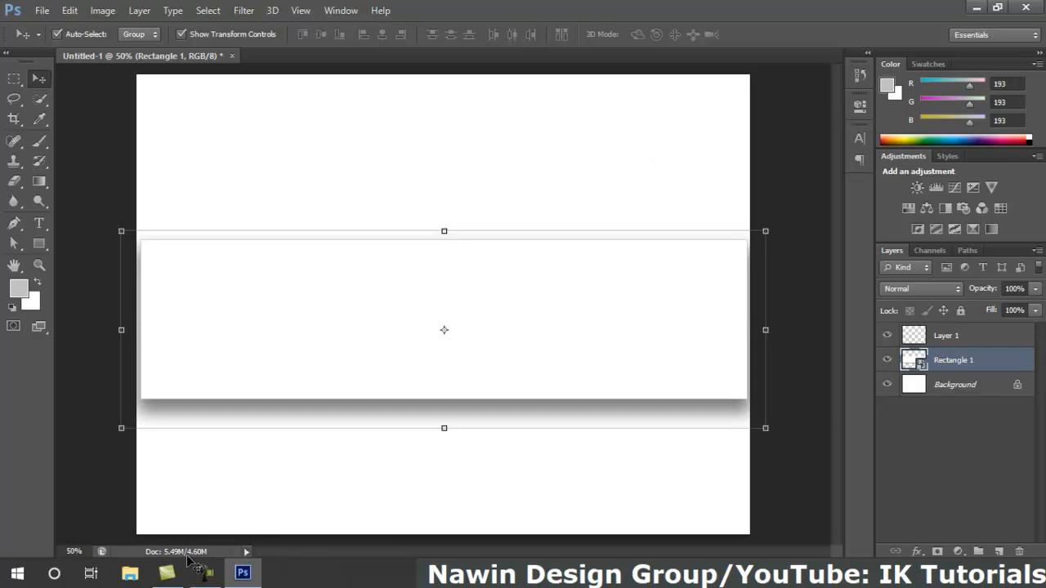
key("Escape")
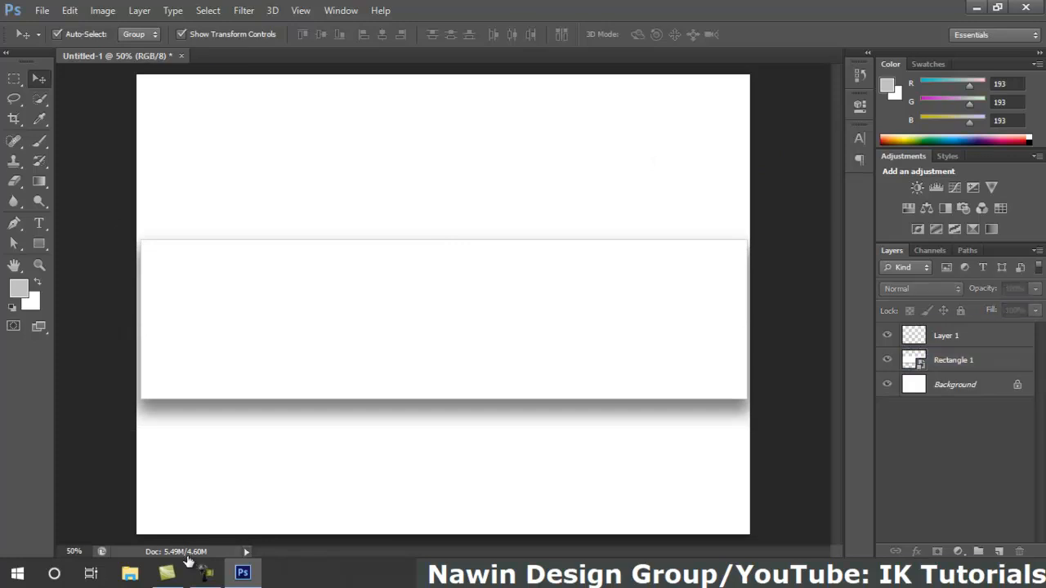
Step: With the Pen tool on Layer 1, draw a triangular shape about 994 x 150 px in the rectangle's lower-right corner
key("alt+]")
key("p")
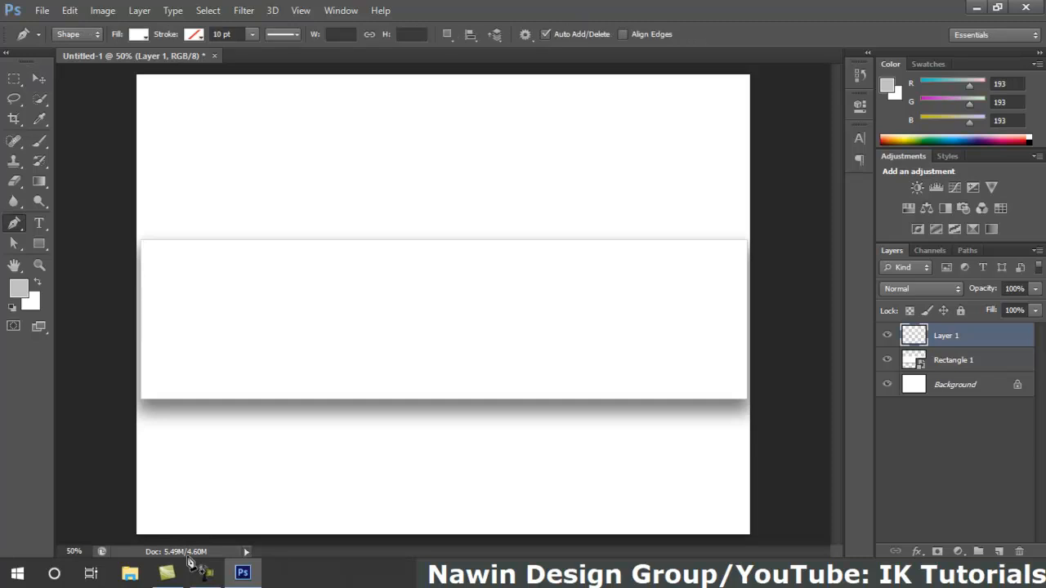
left_click(745, 340)
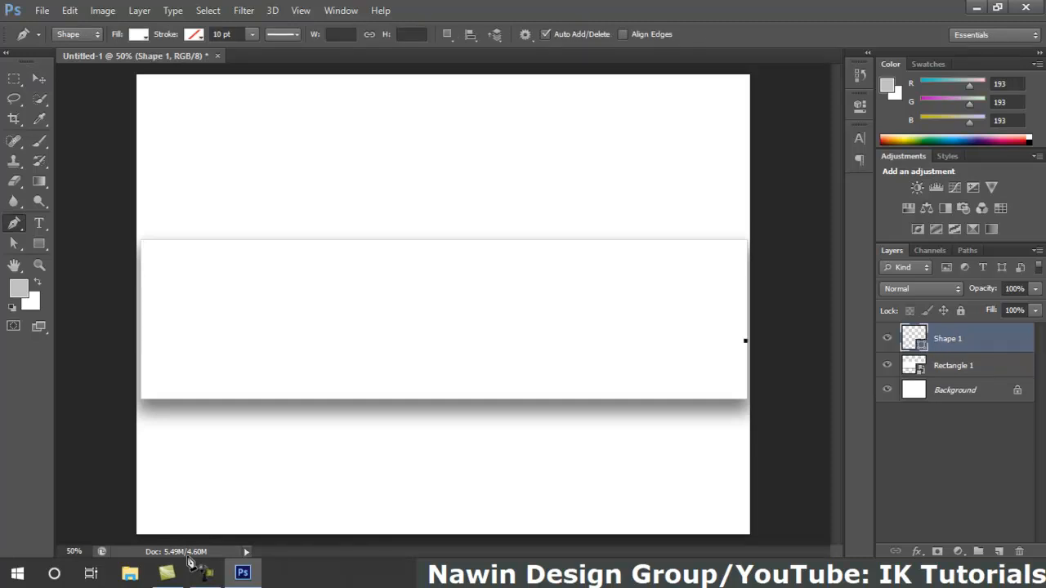
left_click(745, 398)
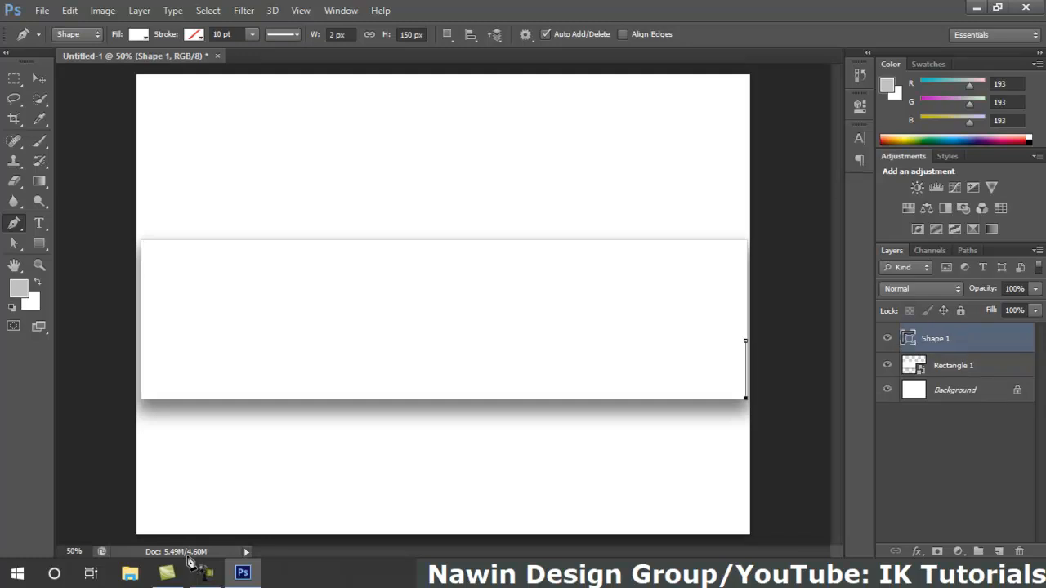
left_click(365, 398)
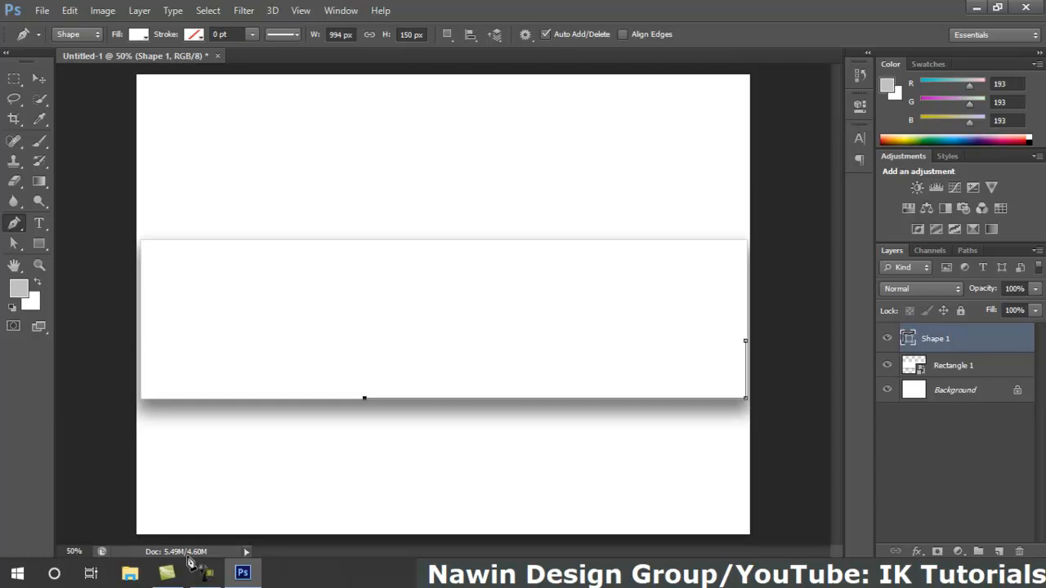
key("Return")
key("v")
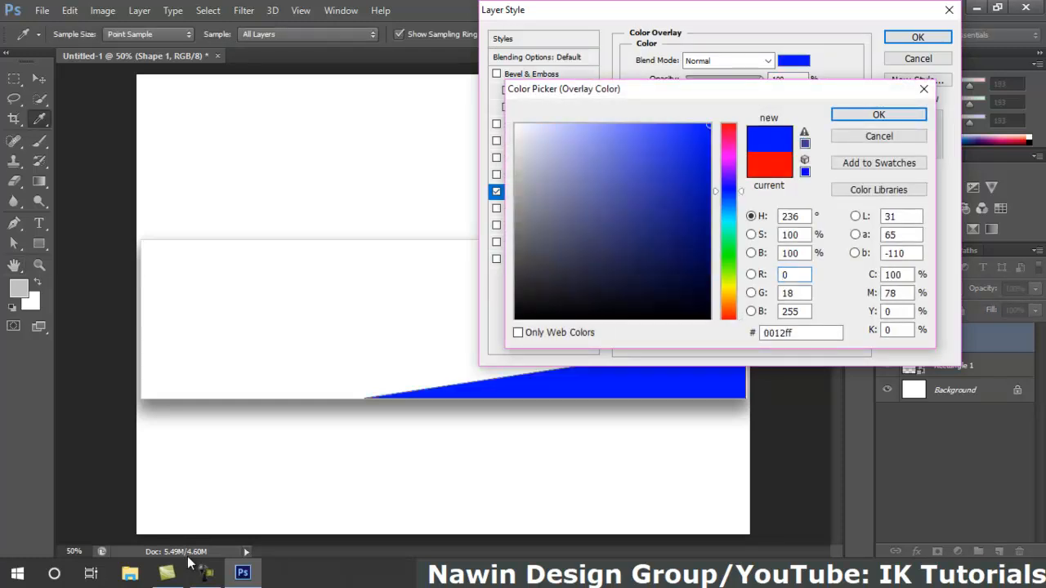
Step: Give the triangle a Color Overlay in blue 0012ff with Normal blend mode
left_click(564, 125)
mouse_move(564, 125)
left_mouse_down()
mouse_move(607, 124)
mouse_move(613, 161)
mouse_move(709, 124)
left_mouse_up()
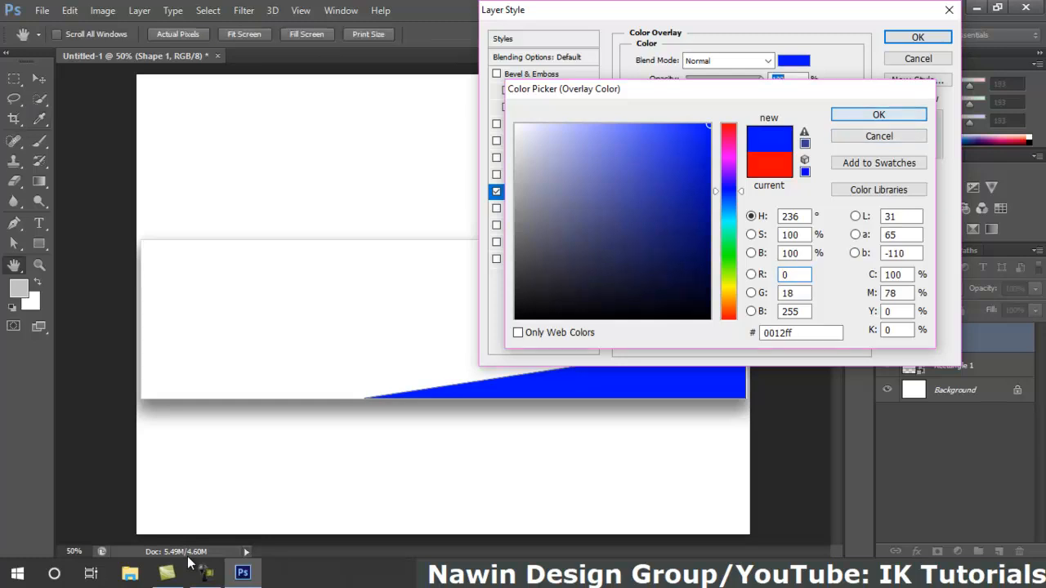
key("Return")
mouse_move(761, 79)
left_mouse_down()
mouse_move(705, 79)
mouse_move(760, 79)
left_mouse_up()
key("Return")
Step: Lower the triangle layer's opacity to 28%
left_click(1035, 288)
left_click_drag(1035, 306, 979, 306)
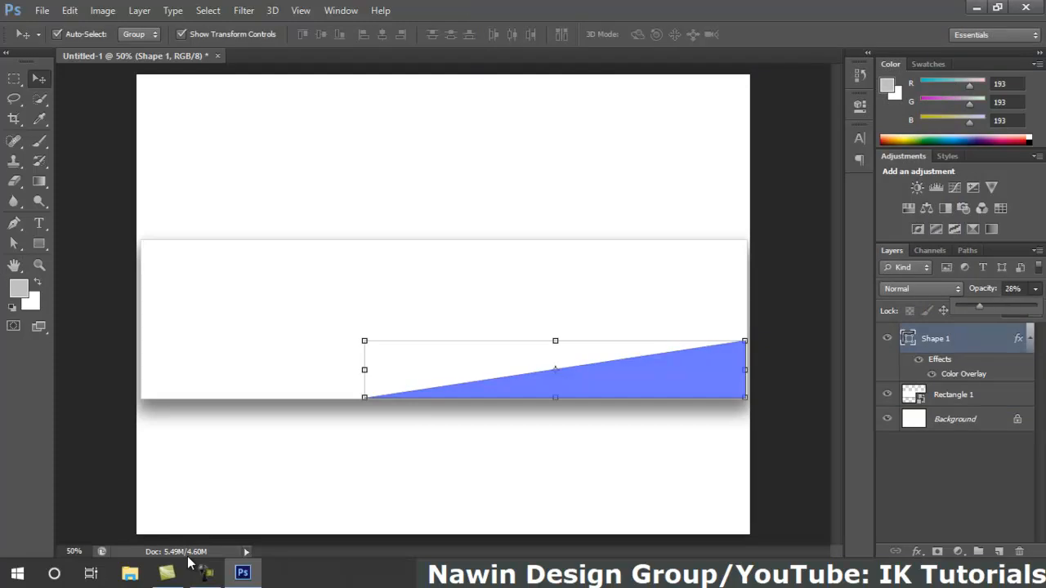
key("Return")
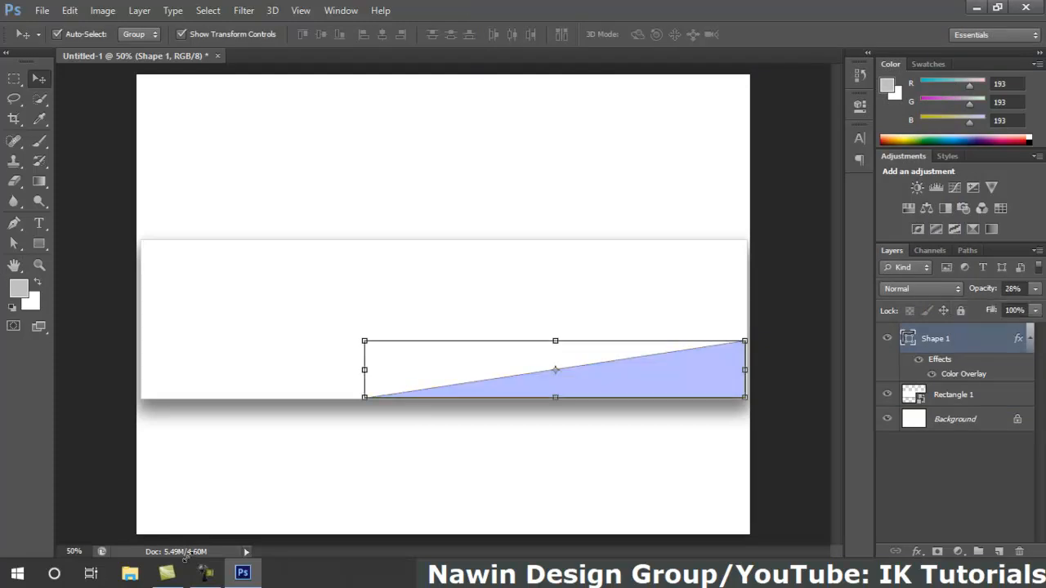
Step: Stretch the triangle upward with Free Transform until it spans the rectangle's full height
key("ctrl+t")
left_click_drag(745, 341, 750, 240)
key("Return")
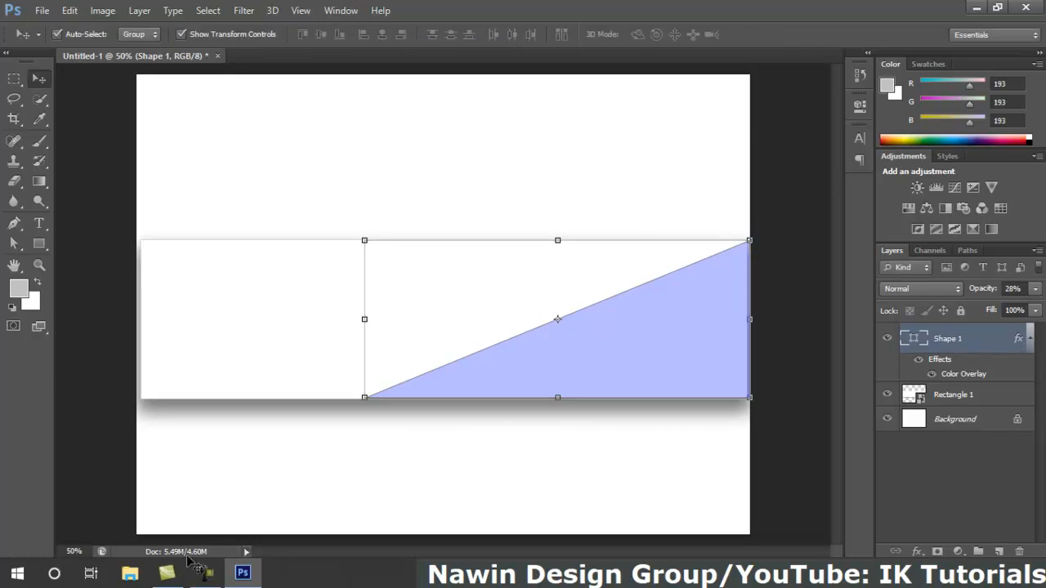
Step: Nudge the triangle left and slightly down to align it with the rectangle's right and bottom edges
key("Left")
key("Left")
key("Left")
key("Left")
key("Left")
key("Left")
key("Left")
key("Left")
key("Left")
key("Left")
key("Left")
key("Left")
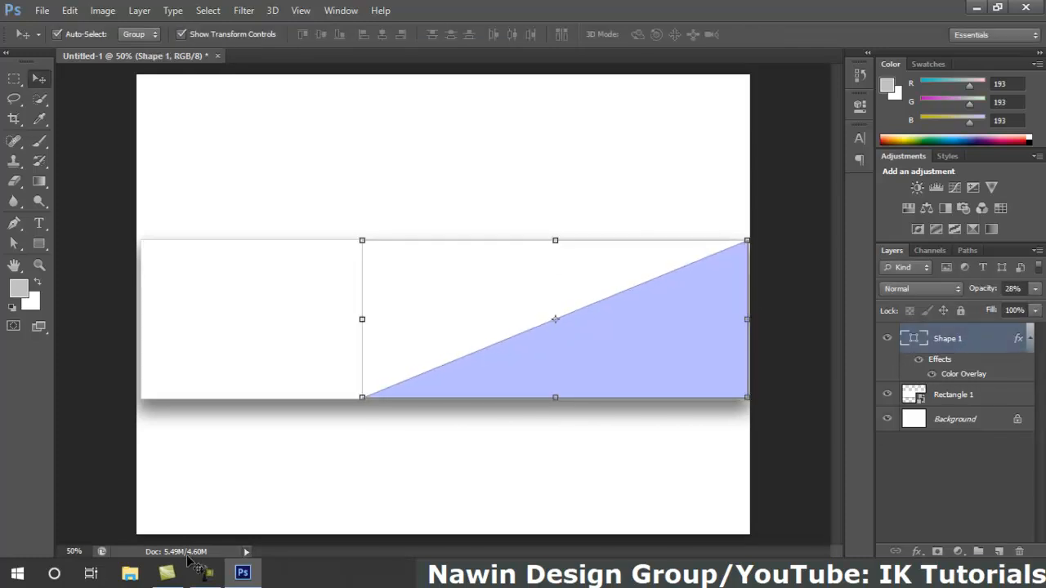
key("Right")
key("Left")
key("Right")
key("Down")
key("Right")
key("Right")
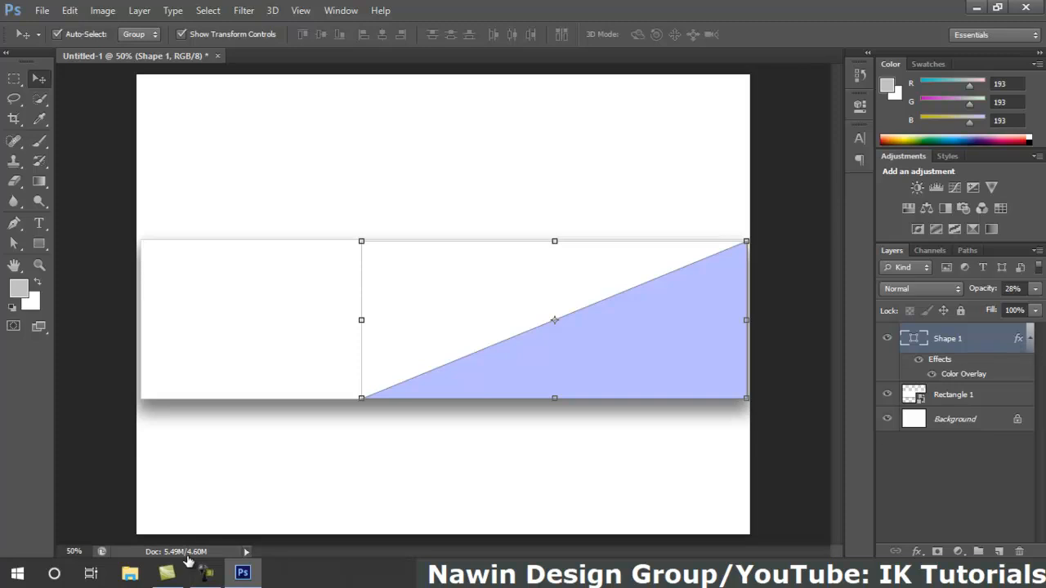
Step: Duplicate the Shape 1 layer as Shape 1 copy in the same document
left_click(1030, 337)
right_click(985, 338)
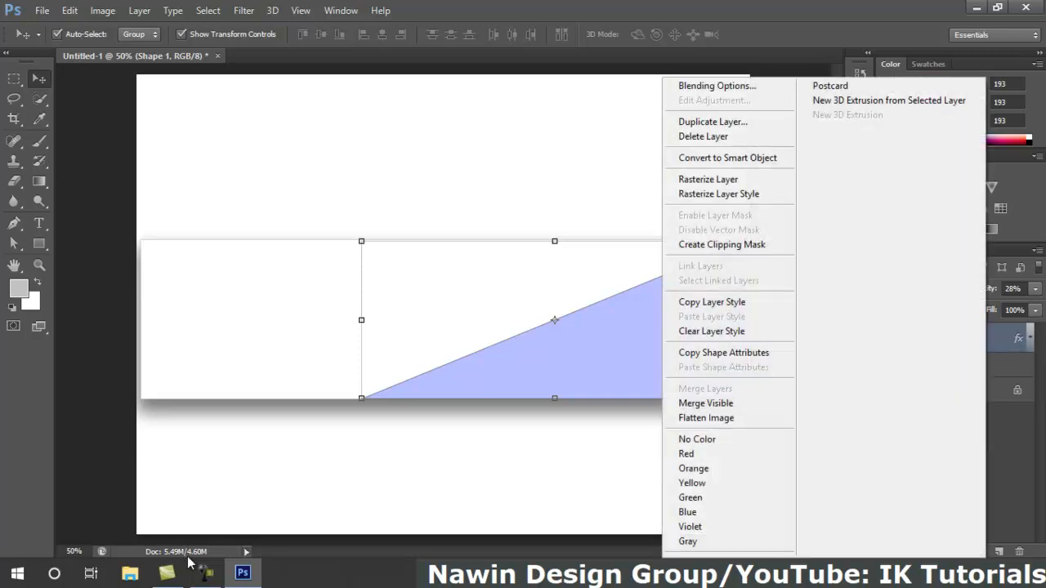
left_click(712, 122)
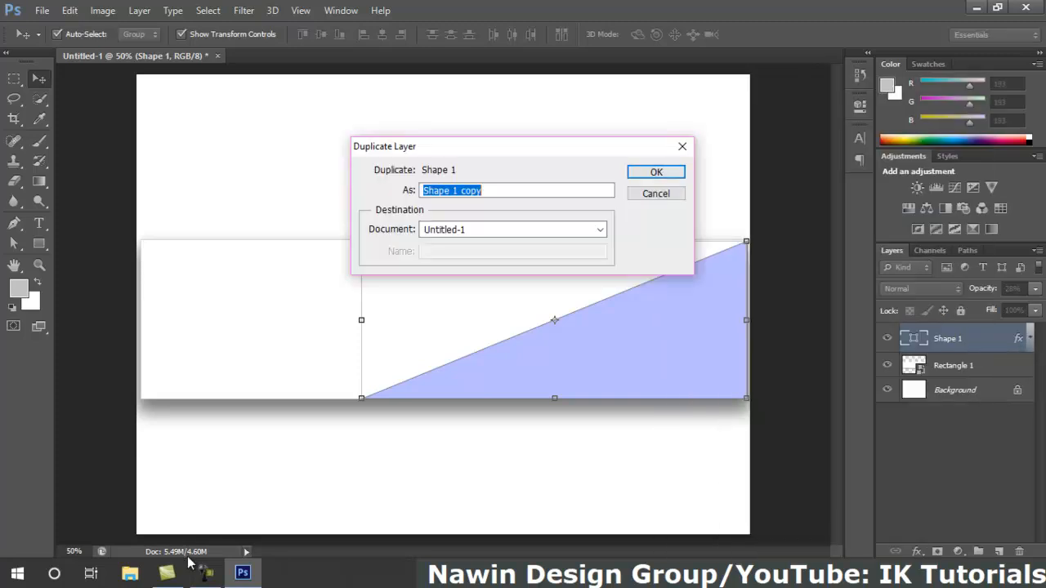
key("Return")
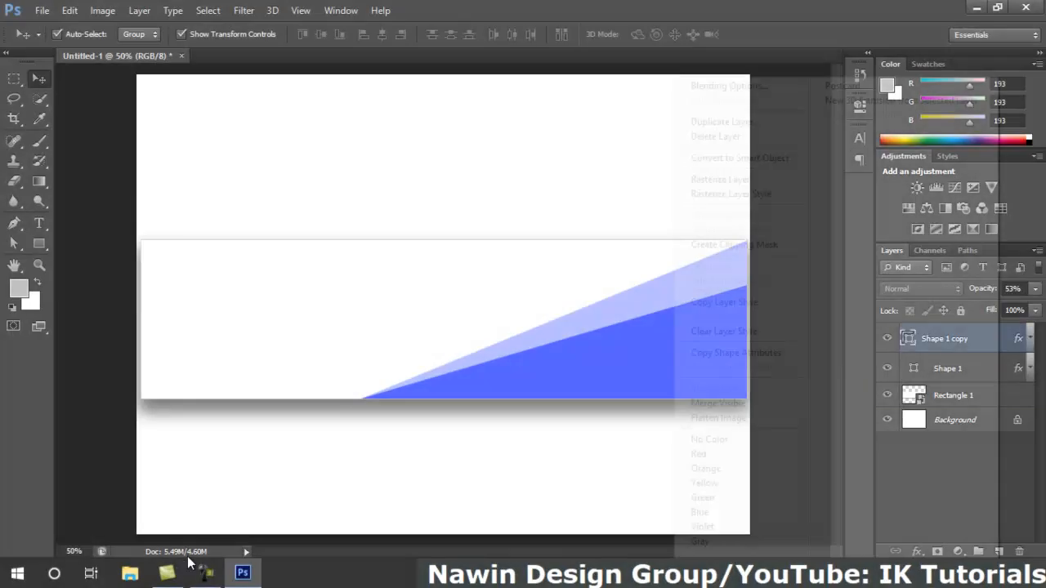
Step: Make a shorter duplicate of the Shape 1 copy triangle on the same baseline and lower the duplicate's opacity to 9%
left_click(713, 121)
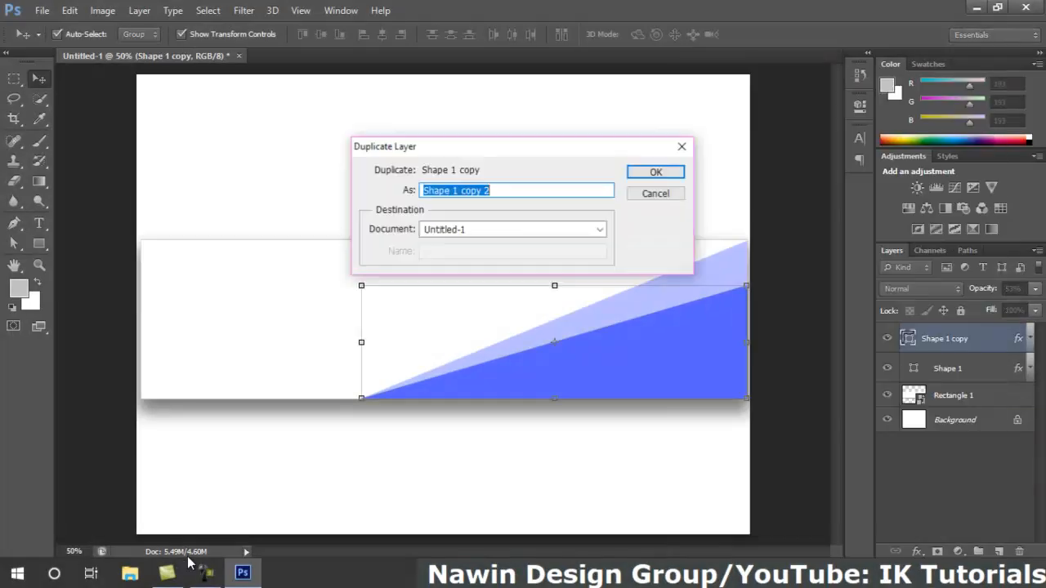
key("Return")
key("ctrl+t")
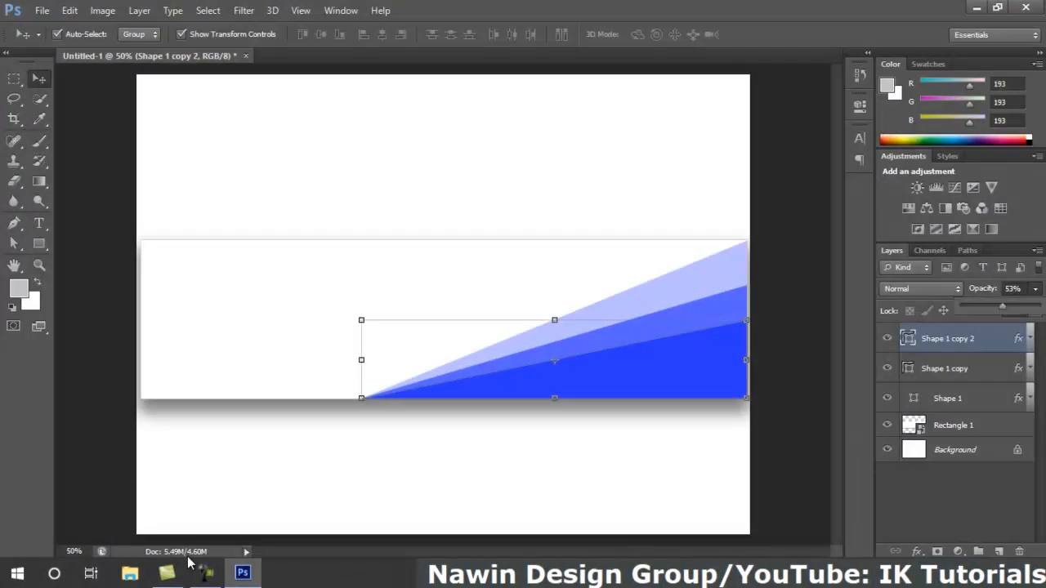
left_click_drag(1001, 306, 967, 307)
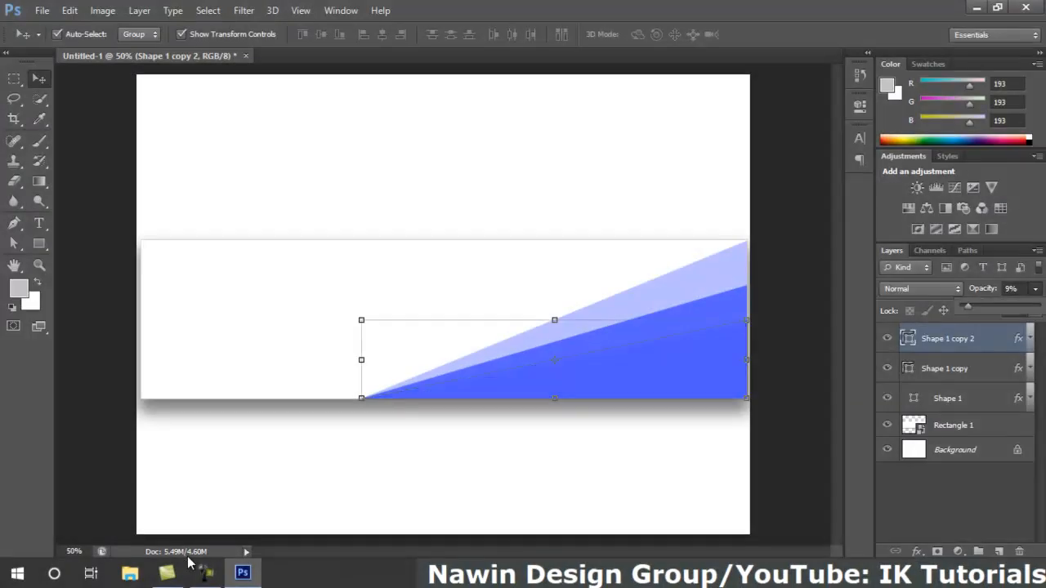
Step: Make a still flatter duplicate of the Shape 1 copy 2 triangle and raise the duplicate's opacity to 86%
right_click(979, 338)
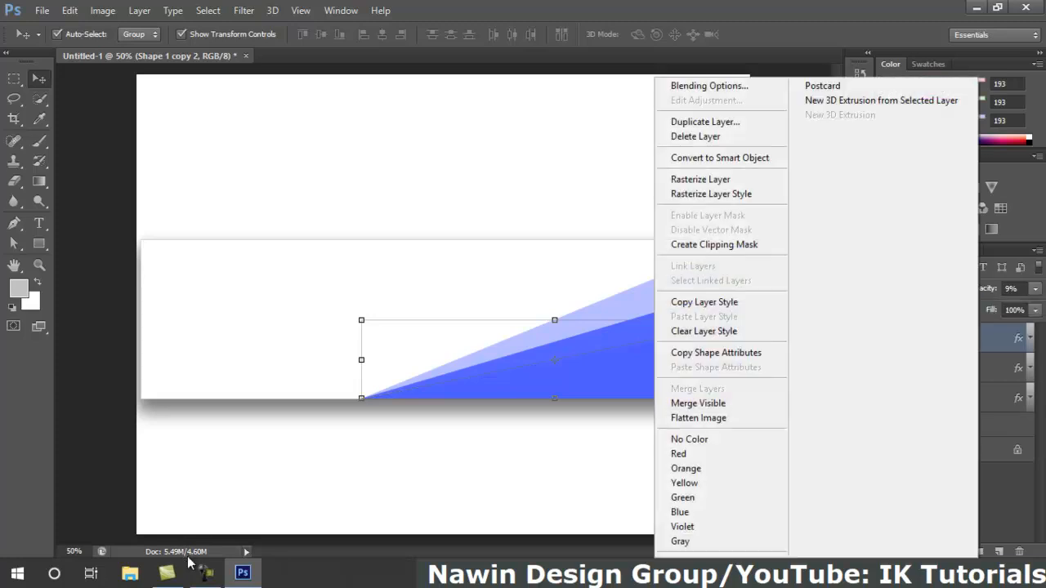
left_click(705, 121)
key("Return")
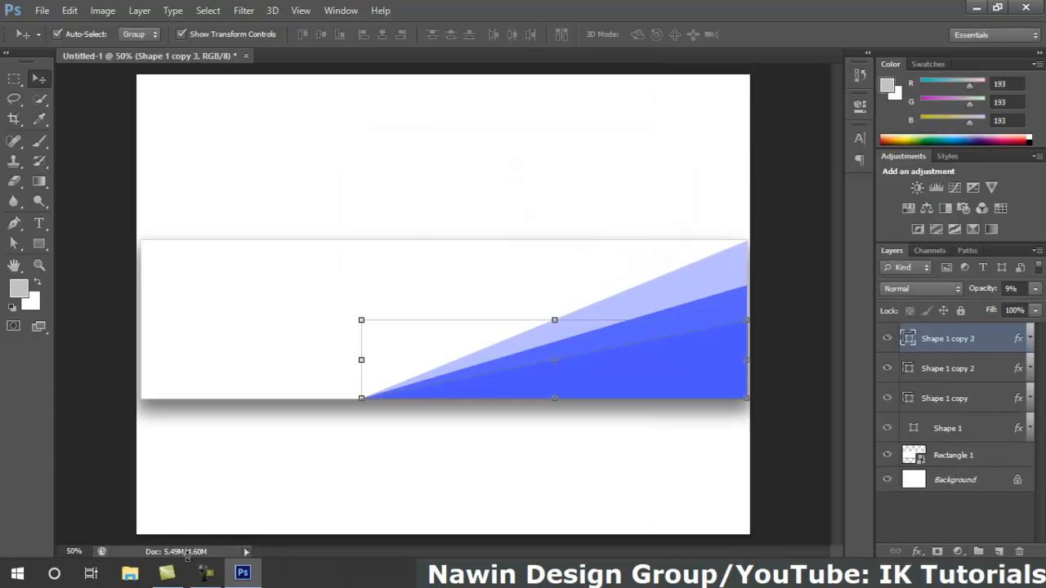
mouse_move(746, 319)
left_mouse_down()
mouse_move(737, 360)
mouse_move(749, 360)
left_mouse_up()
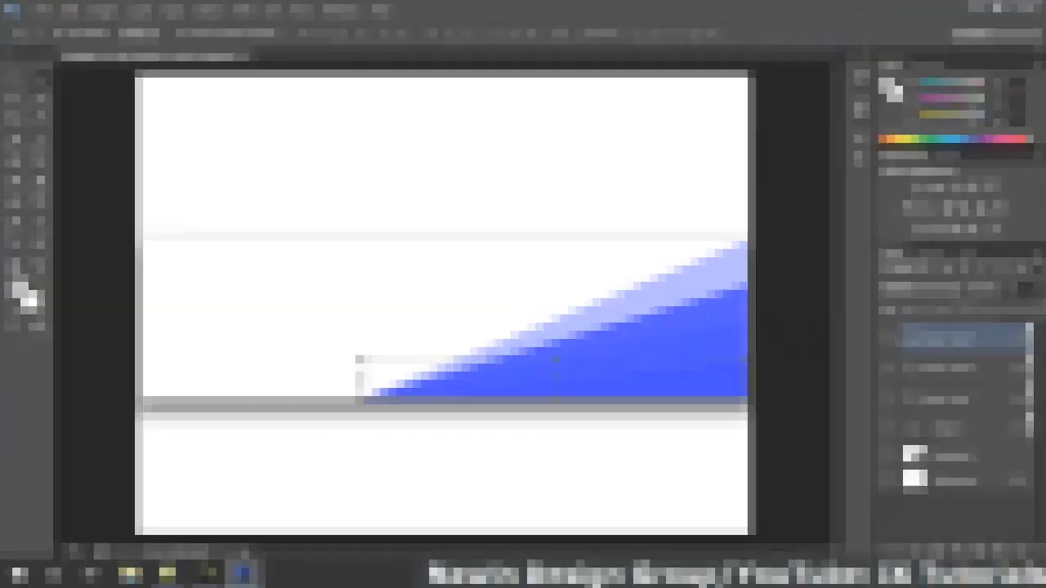
left_click_drag(1010, 307, 1028, 307)
Step: Change the Color Overlay of the Shape 1 copy 3 triangle to the teal blue 007795
left_click(1029, 339)
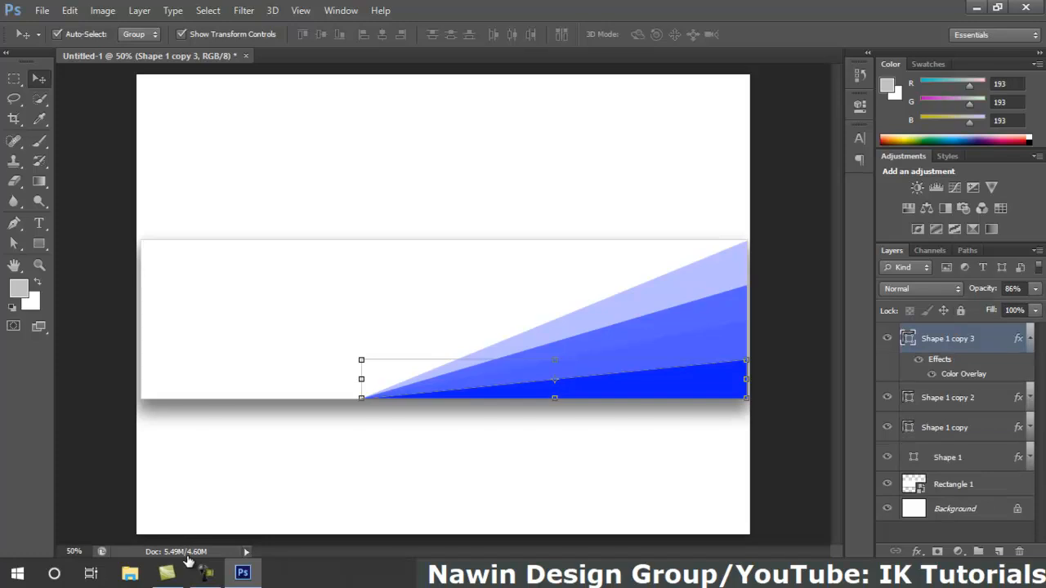
double_click(963, 373)
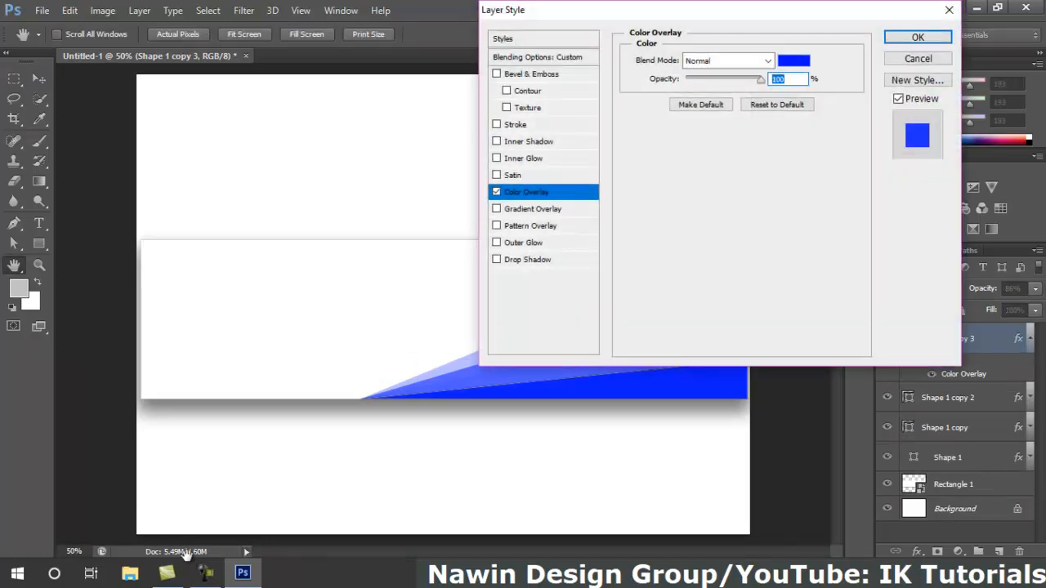
left_click(793, 60)
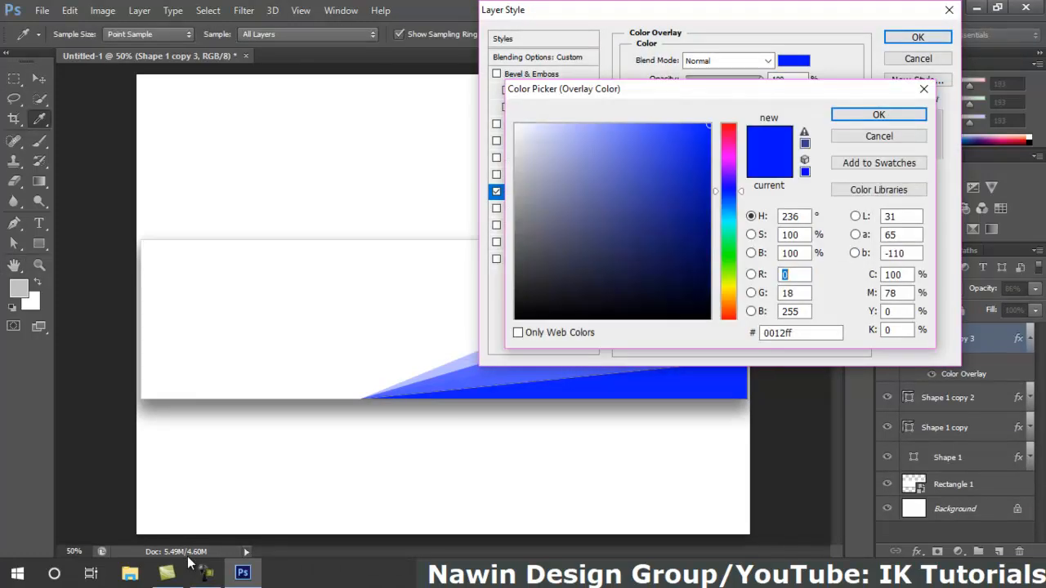
left_click_drag(728, 191, 728, 215)
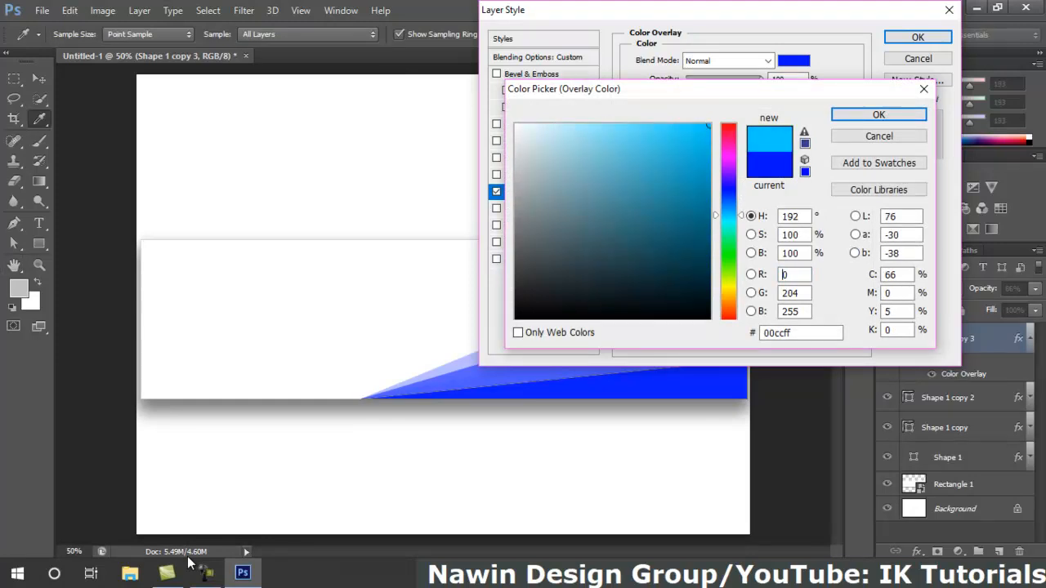
mouse_move(709, 126)
left_mouse_down()
mouse_move(709, 247)
mouse_move(709, 205)
left_mouse_up()
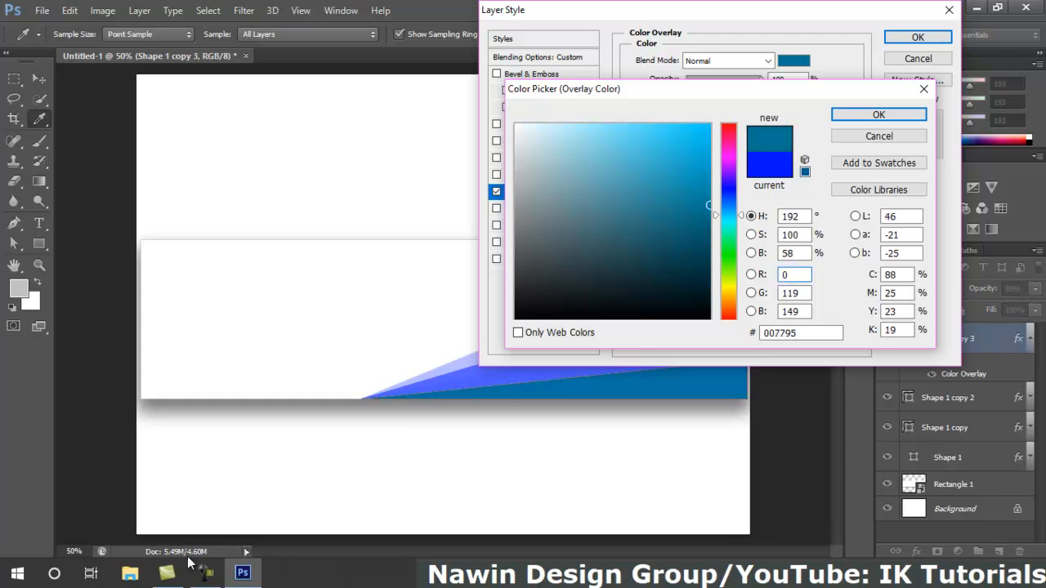
left_click(879, 114)
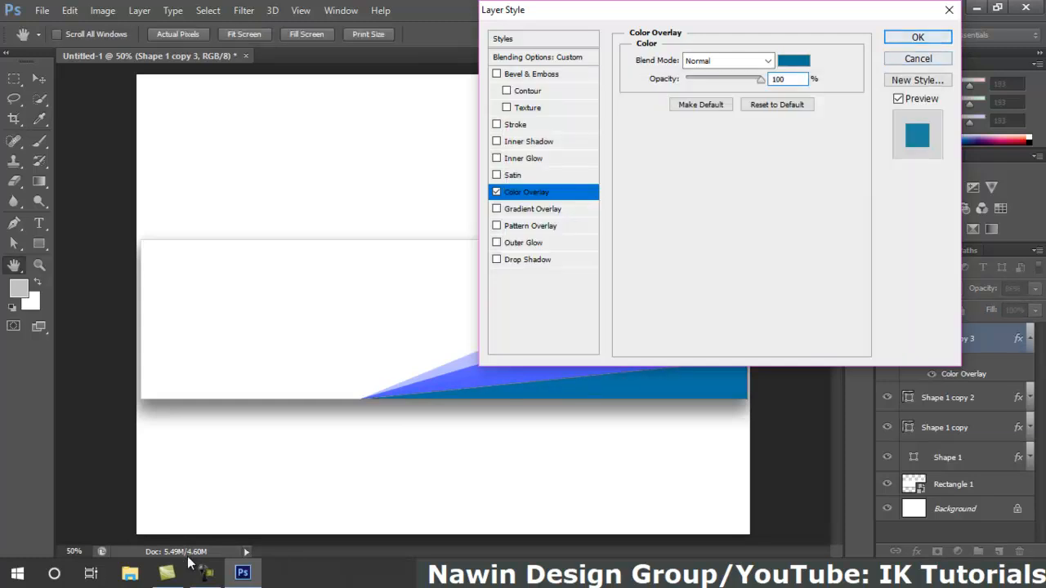
key("Return")
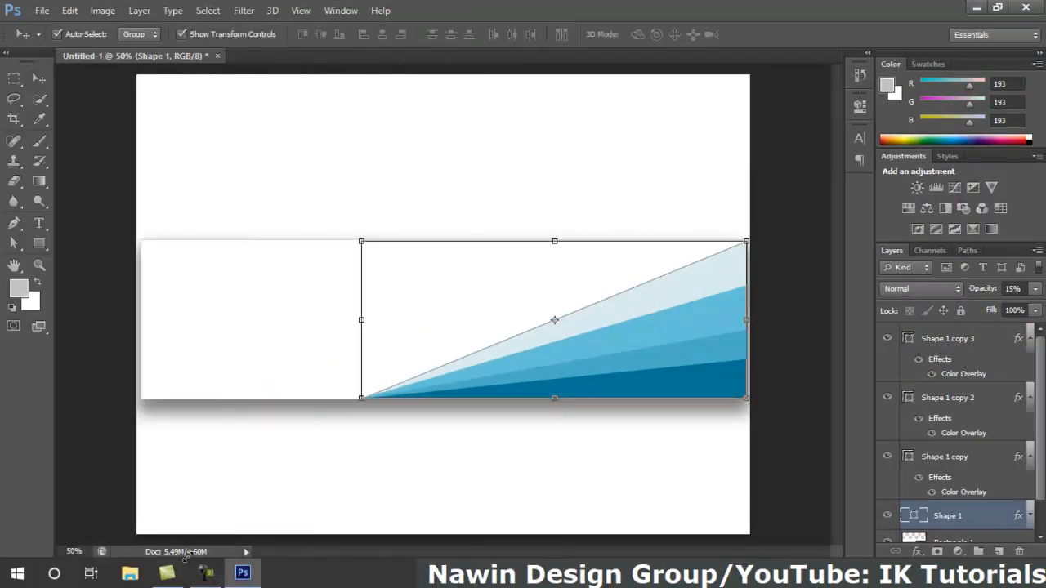
Step: Stretch the Shape 1 and Shape 1 copy triangles leftward so their left tips are staggered along the rectangle's bottom edge
left_click_drag(361, 319, 304, 320)
key("Return")
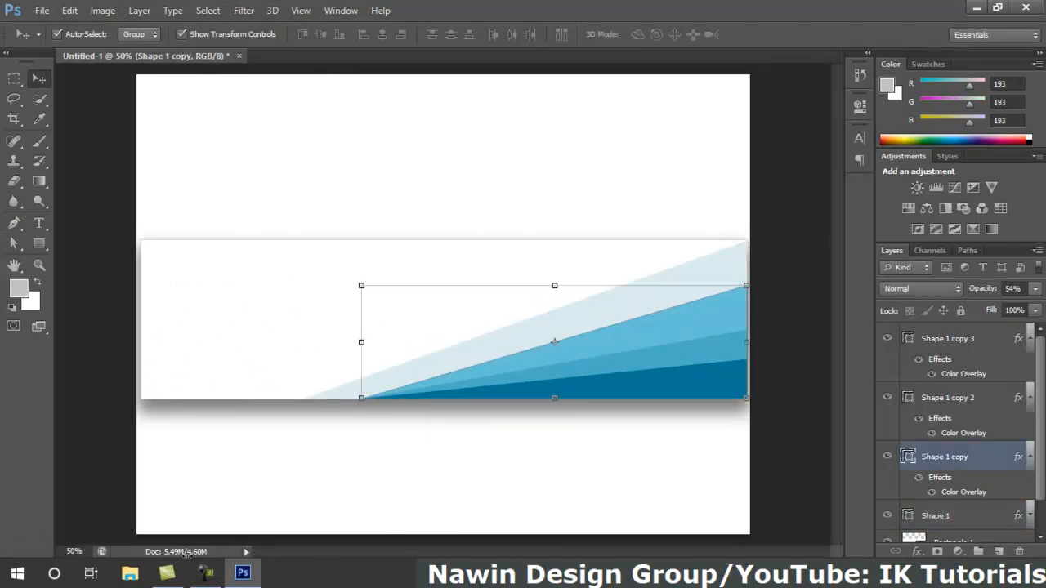
left_click_drag(361, 342, 338, 341)
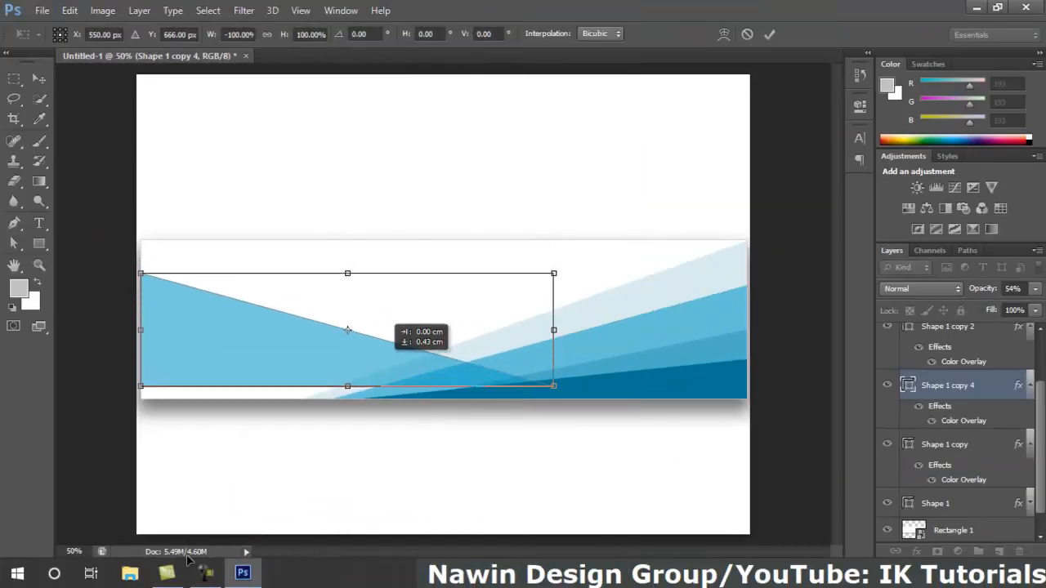
Step: Align a mirrored triangle copy with the rectangle's lower-left corner and fit a second, flatter copy to the same left edge
left_click_drag(405, 323, 396, 341)
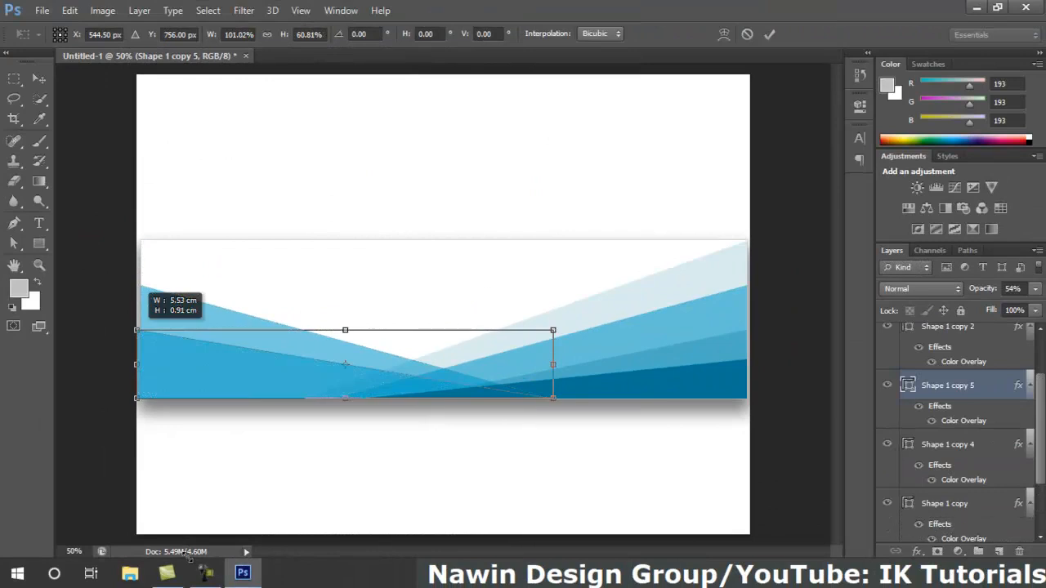
left_click_drag(136, 330, 141, 342)
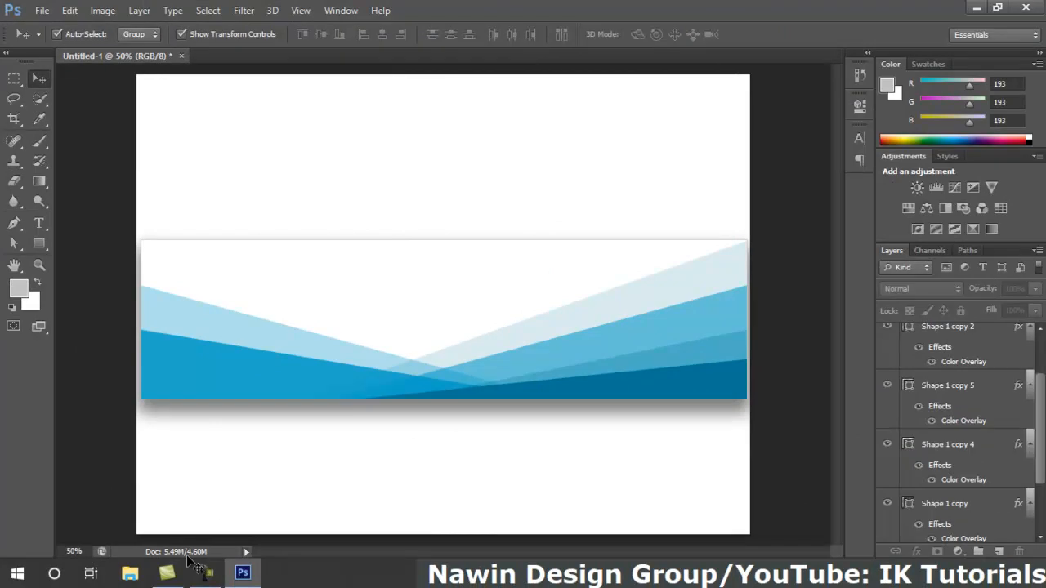
Step: Add the text "Nawin Design" in the white area at the upper left of the banner
key("t")
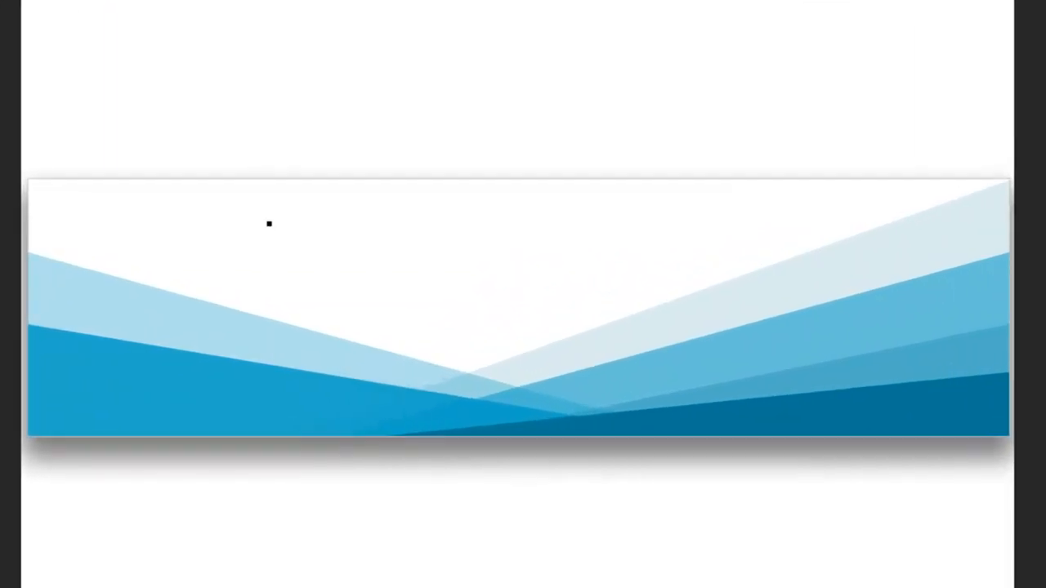
left_click(267, 220)
type("Nawin")
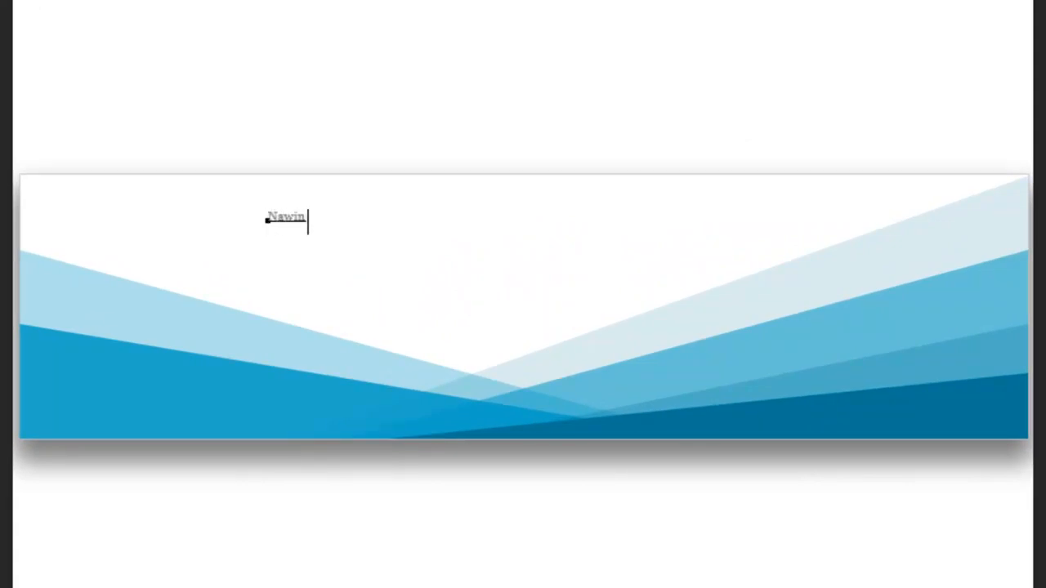
type(" Design")
Step: Set the whole "Nawin Design" text to 6 pt with centre alignment
key("ctrl+a")
left_click(296, 209)
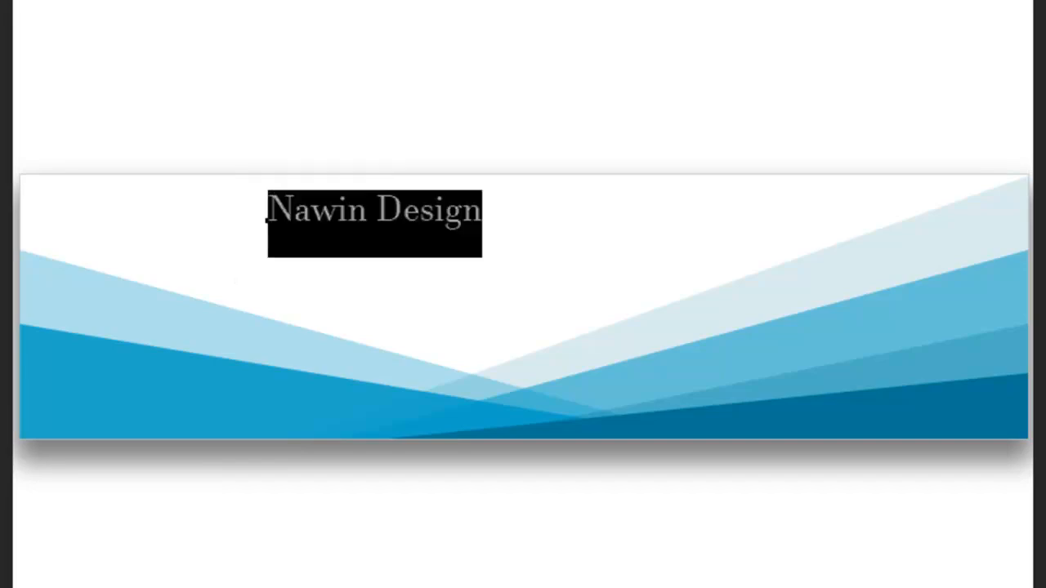
left_click(296, 181)
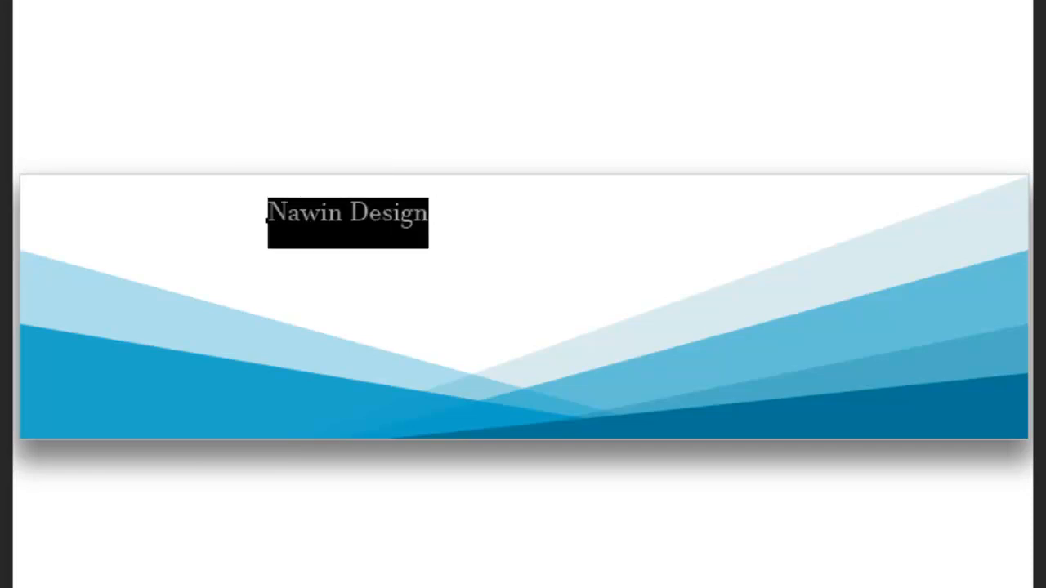
key("ctrl+shift+c")
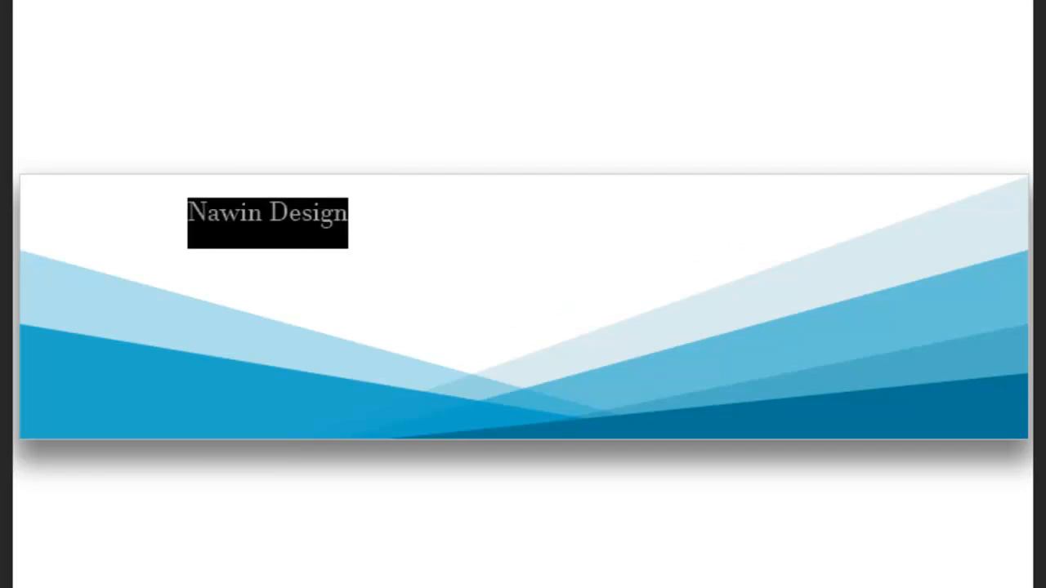
key("ctrl+Return")
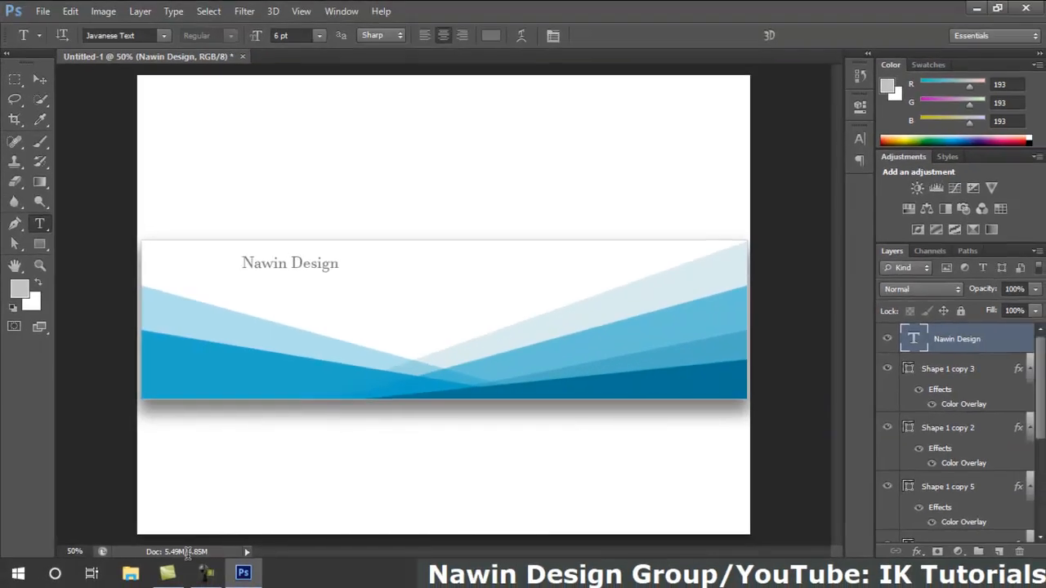
Step: Set the colour of the "Nawin Design" text to black (000000)
key("Return")
key("ctrl+a")
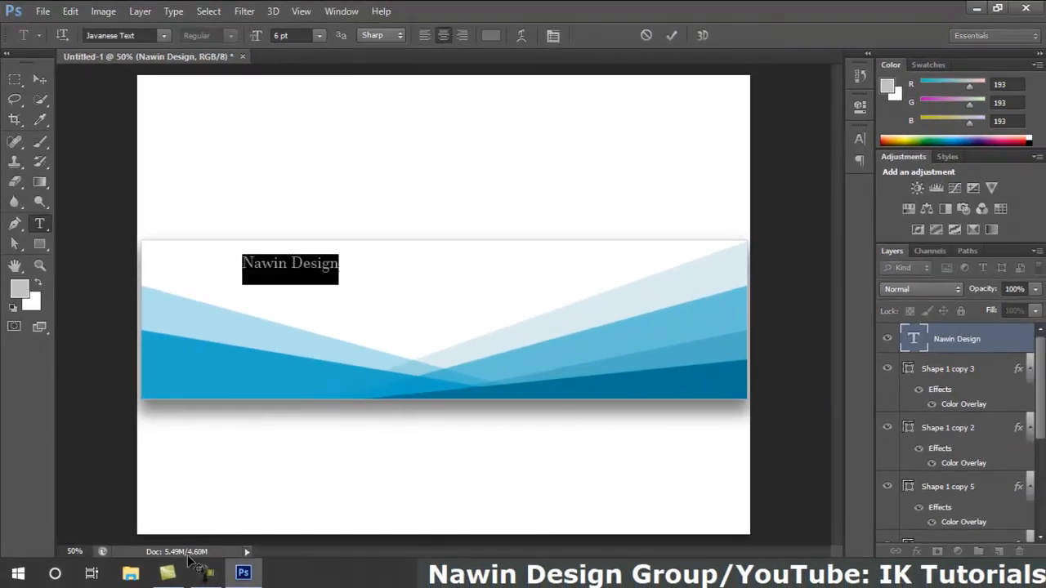
left_click(490, 35)
left_click_drag(516, 302, 516, 307)
left_click_drag(187, 556, 190, 563)
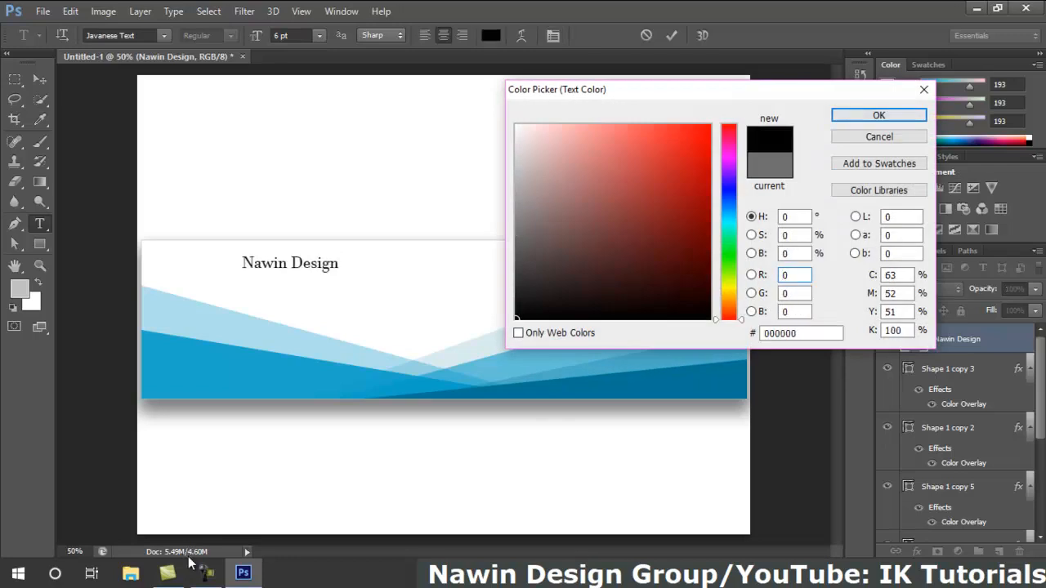
key("Return")
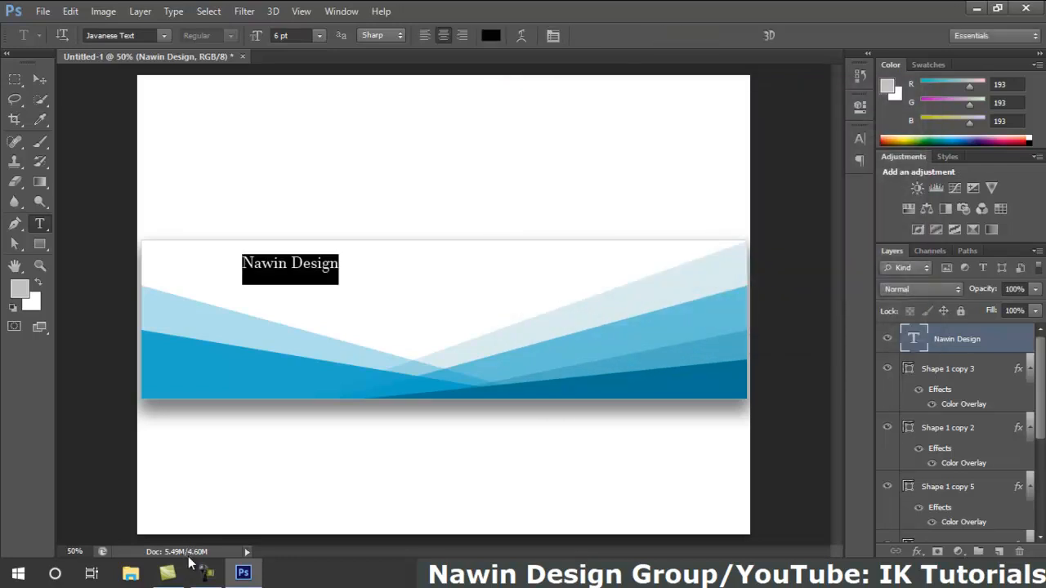
key("ctrl+Return")
Step: Add the text "IK Tutorials" centred below "Nawin Design" in underlined 7 pt Lemon
left_click(336, 292)
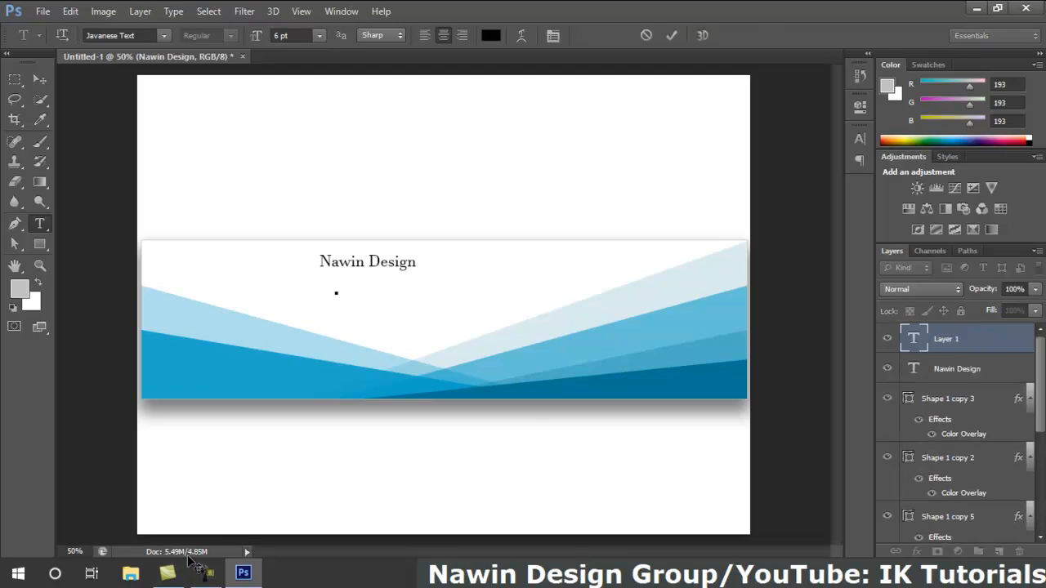
type("IK")
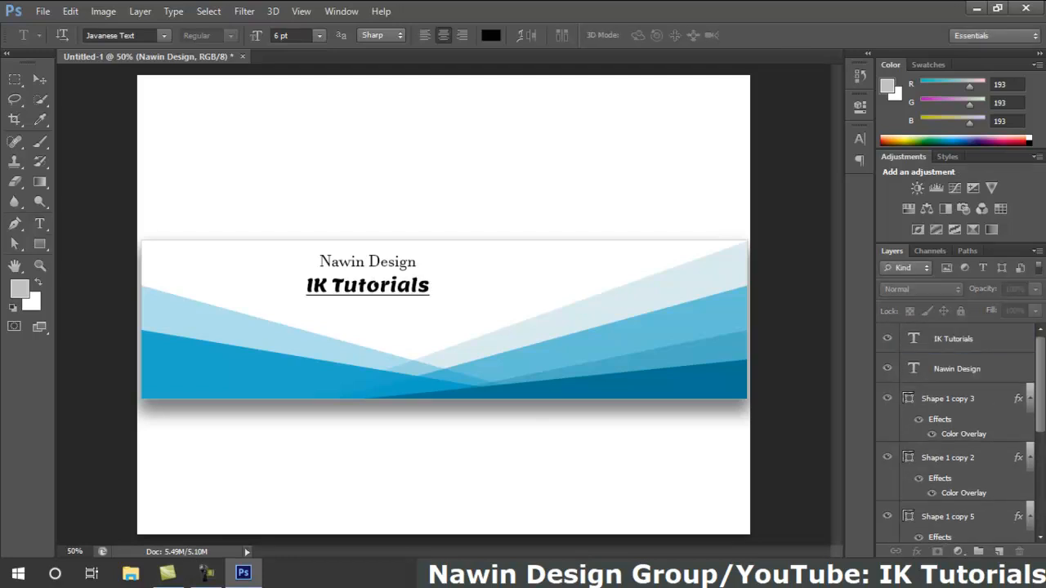
key("v")
Step: Add the tagline "Web Banner Design, Templetes and Vectors" and move it up slightly to sit closer beneath "IK Tutorials"
key("t")
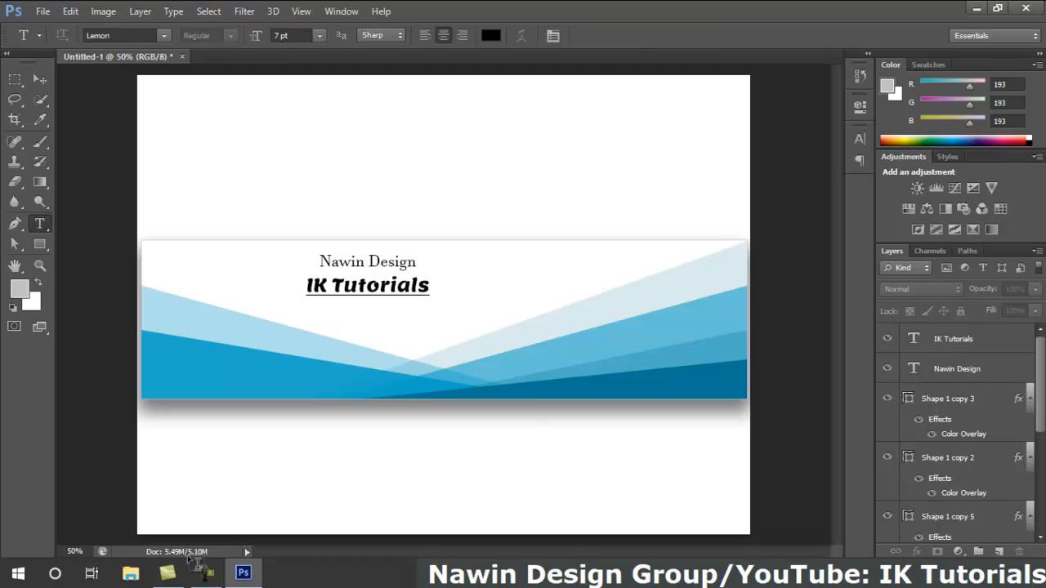
left_click(322, 306)
type("di")
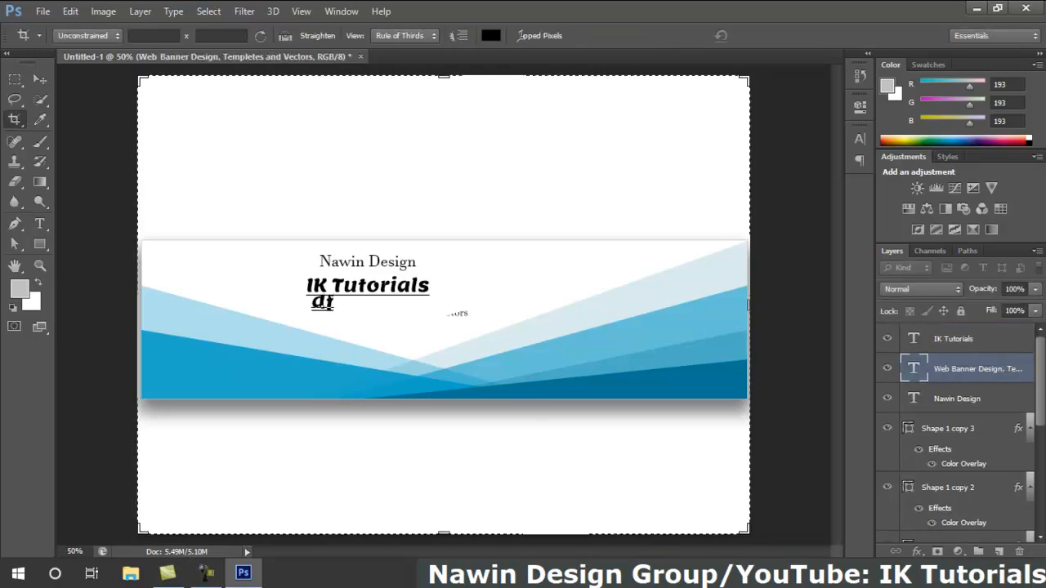
key("v")
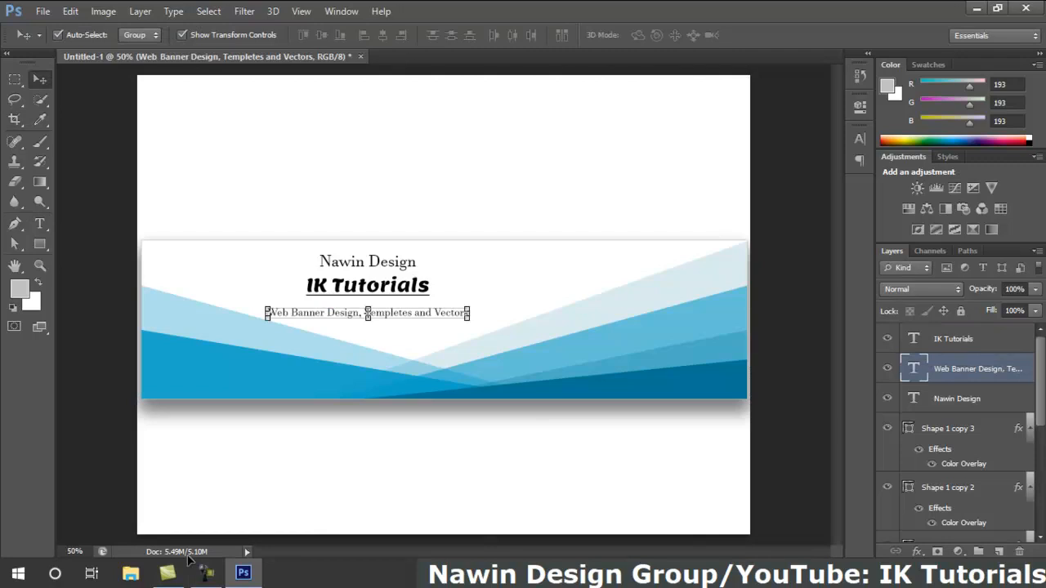
left_click_drag(412, 313, 413, 307)
left_click(188, 560)
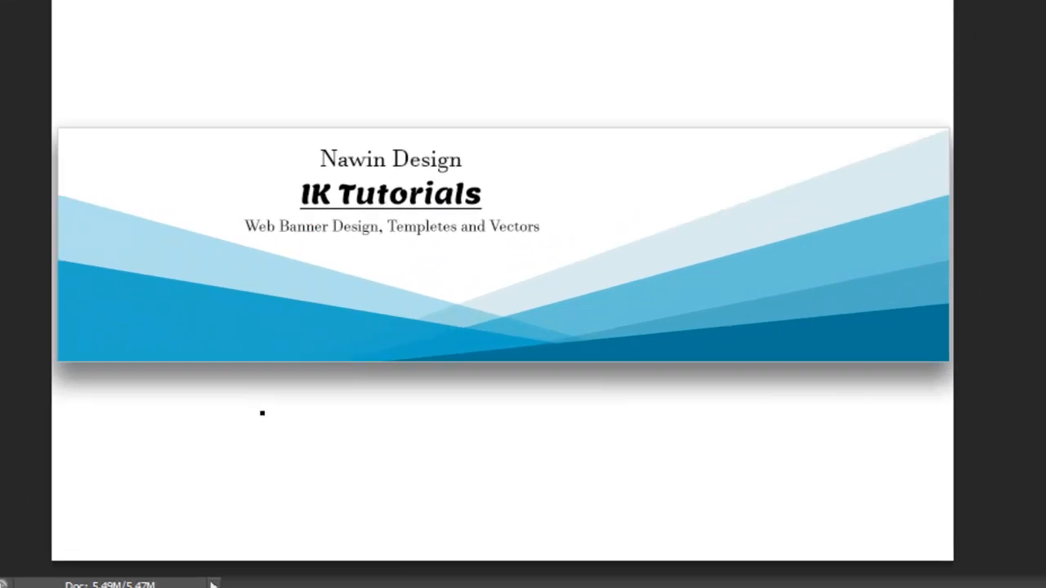
left_click(262, 412)
type("www.")
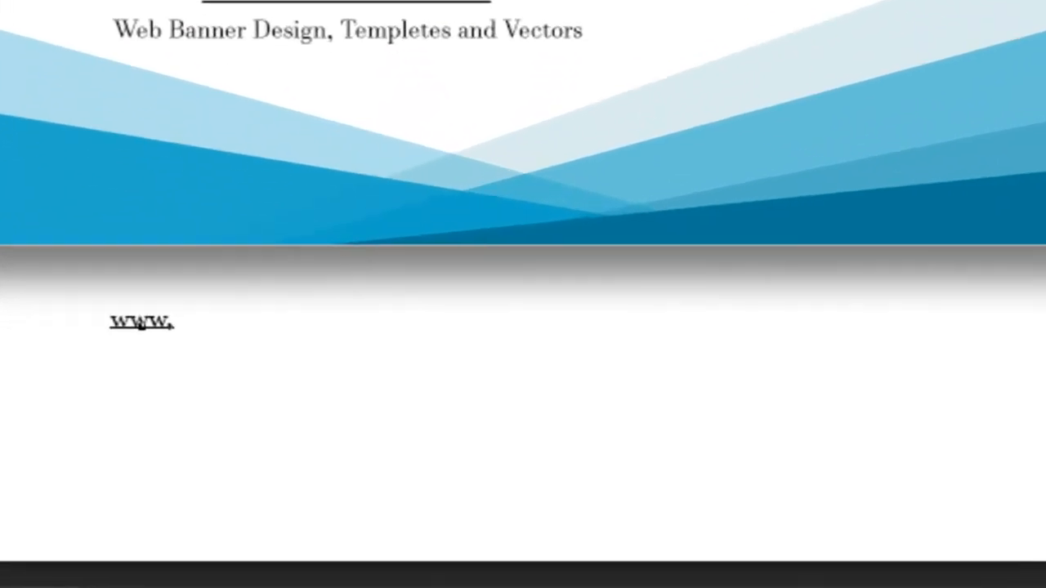
key("BackSpace")
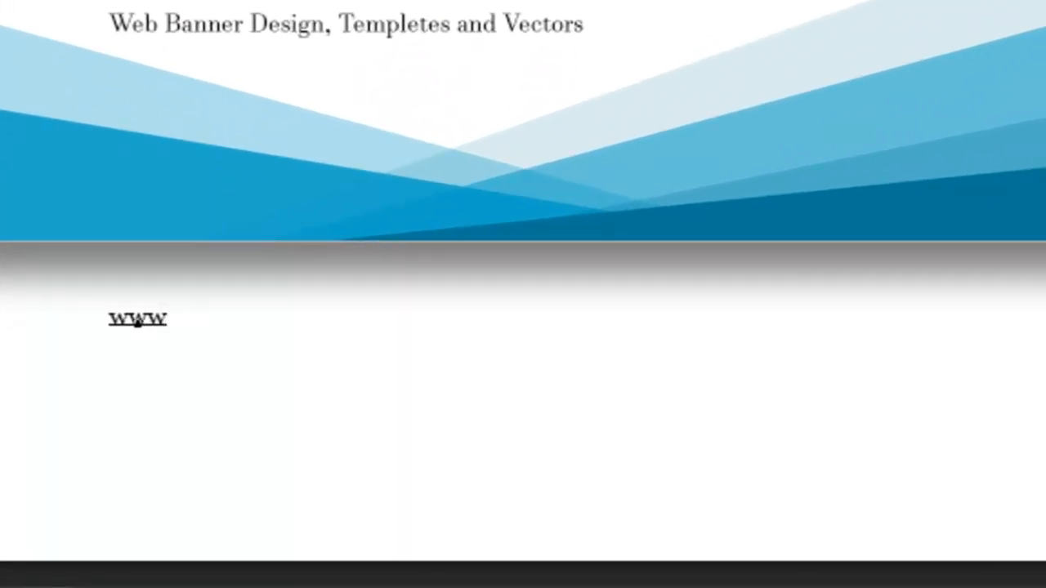
type(".nawindesign.wordpress.com")
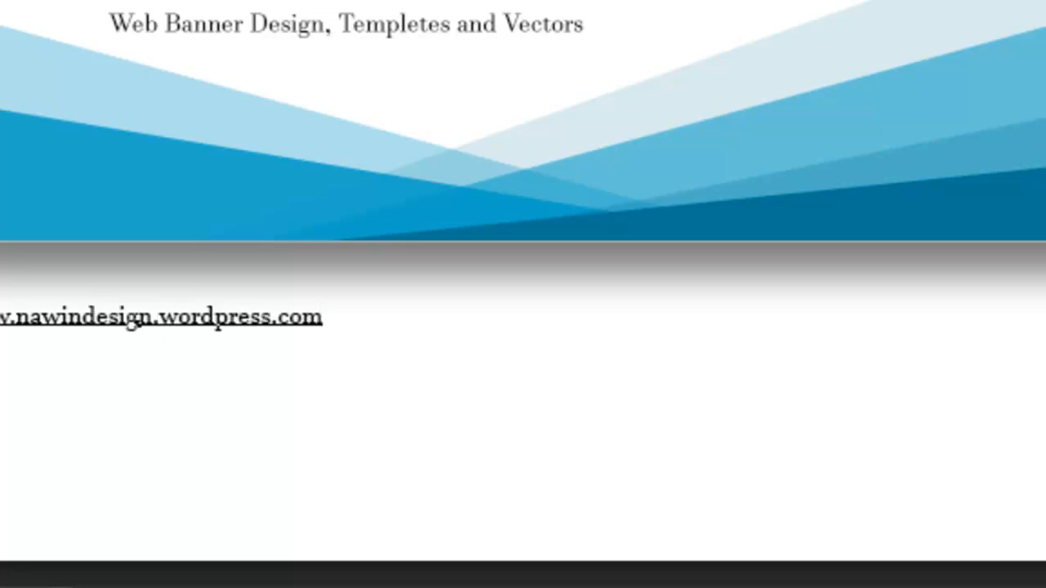
Step: Recolour the whole web address text bright red
key("ctrl+a")
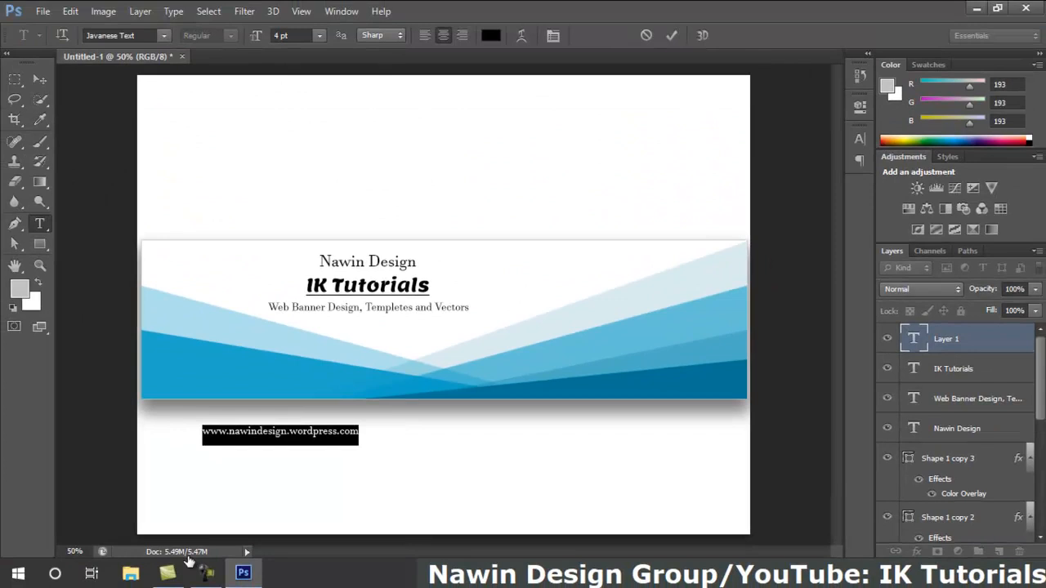
left_click(490, 35)
left_click(709, 125)
left_click(878, 116)
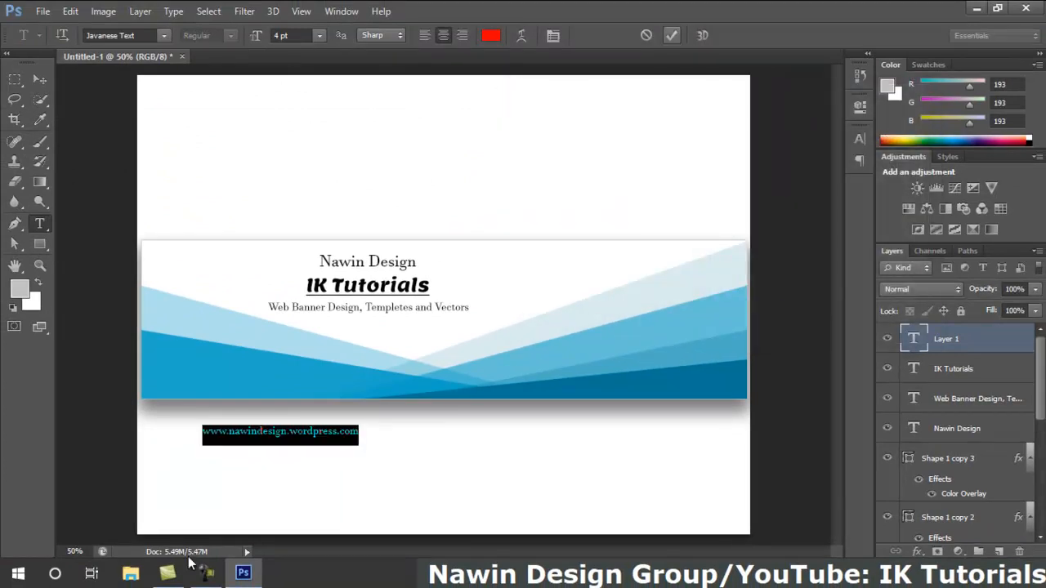
left_click(671, 35)
Step: Enlarge the web address with Free Transform to about 131% and place it near the centre below the banner
key("v")
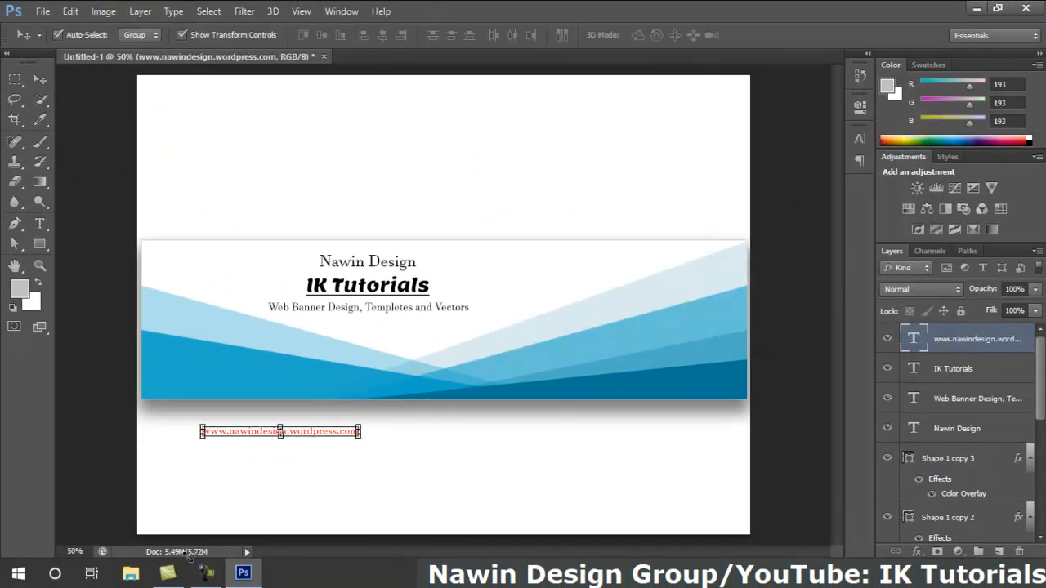
key("ctrl+t")
left_click_drag(358, 444, 494, 468)
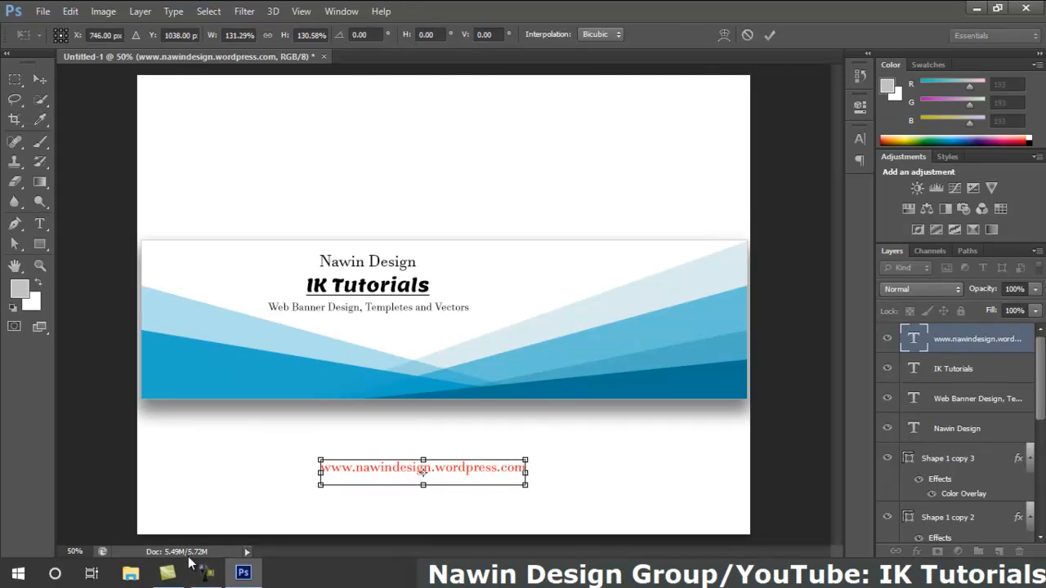
left_click(769, 35)
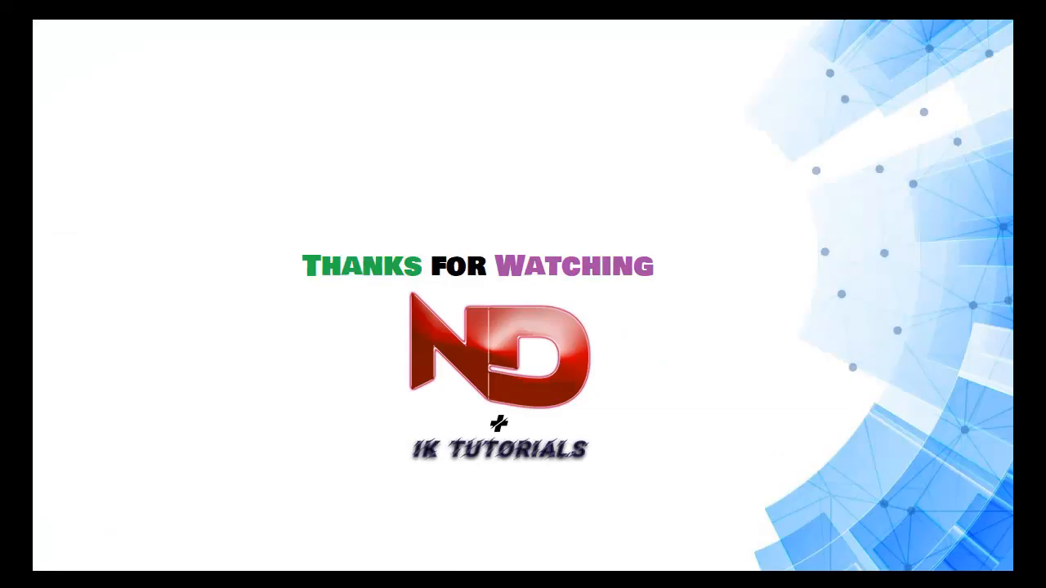